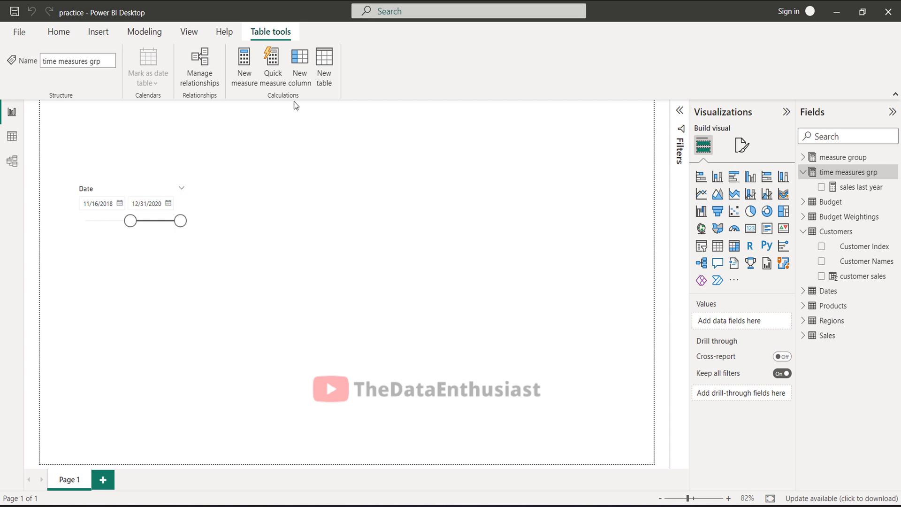
Create a new measure in the time measures grp table and start it as dates comparison = DATESMTD(
right_click(844, 172)
click(816, 183)
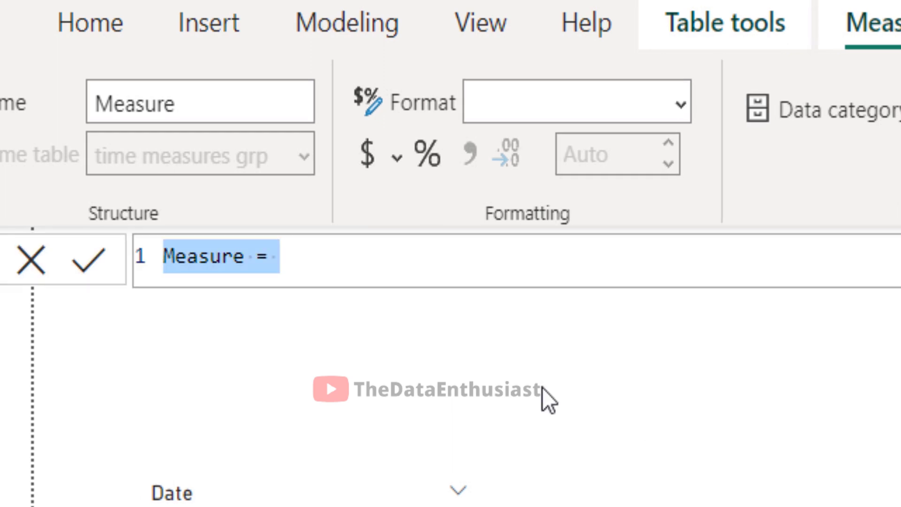
text(ti)
key(BackSpace)
key(BackSpace)
text(dates )
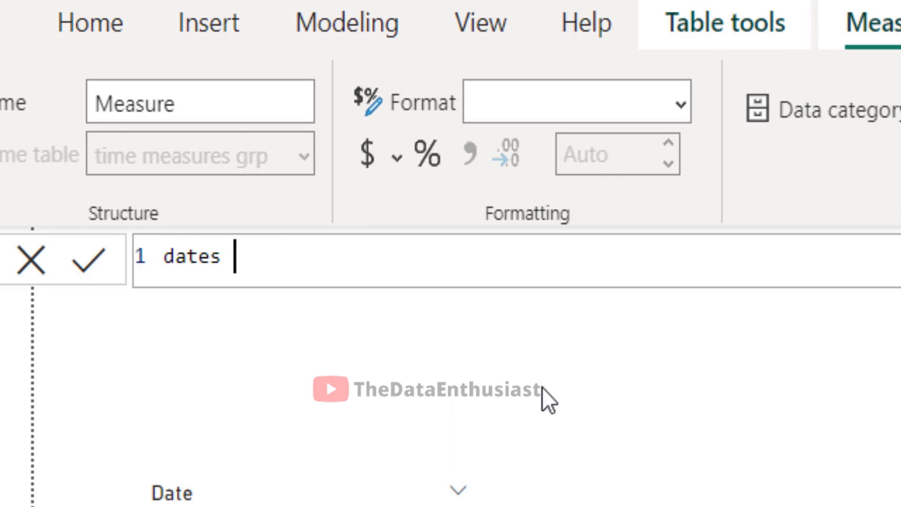
text(comparis)
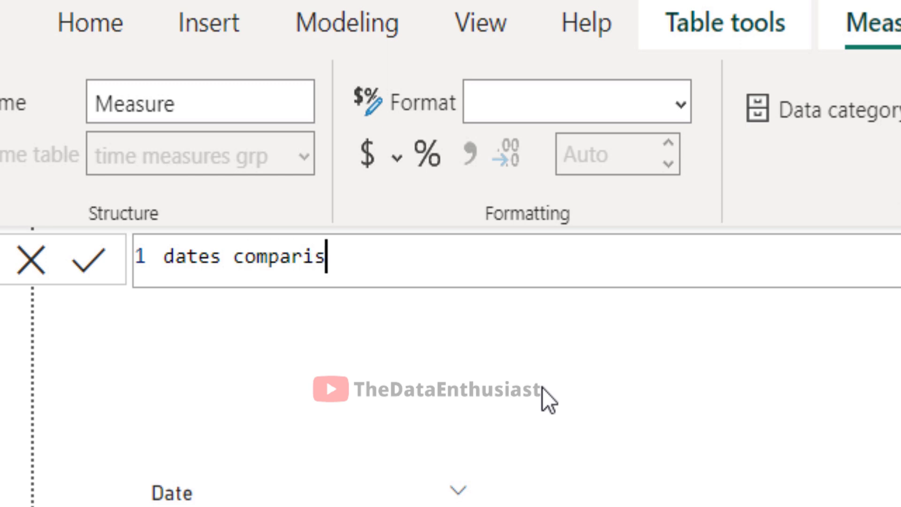
text(on = datesmy)
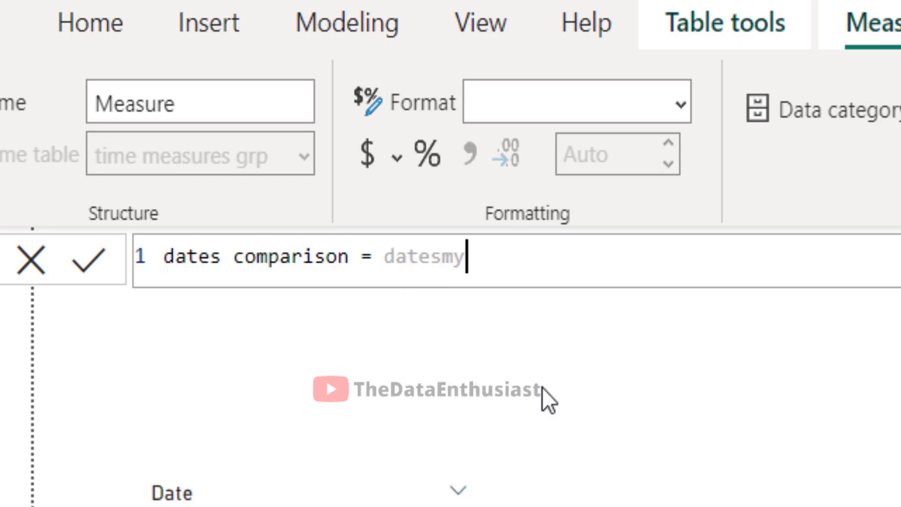
key(BackSpace)
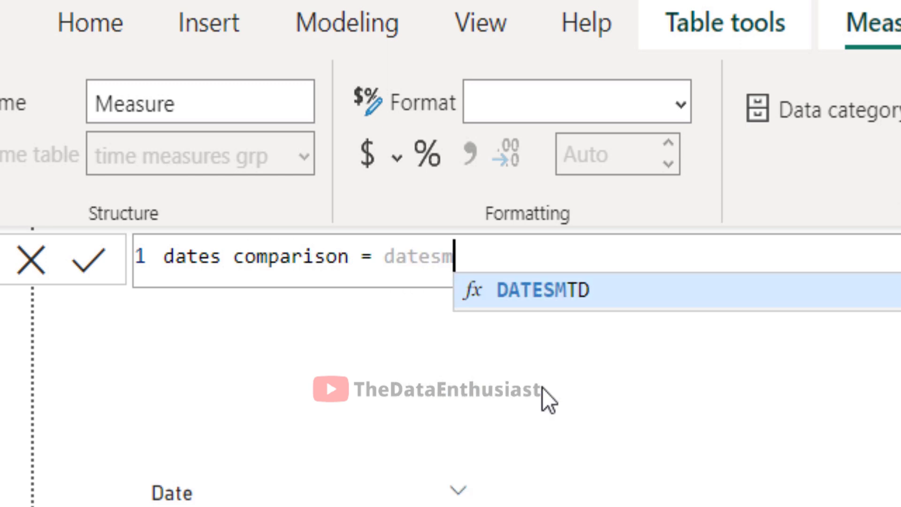
key(Tab)
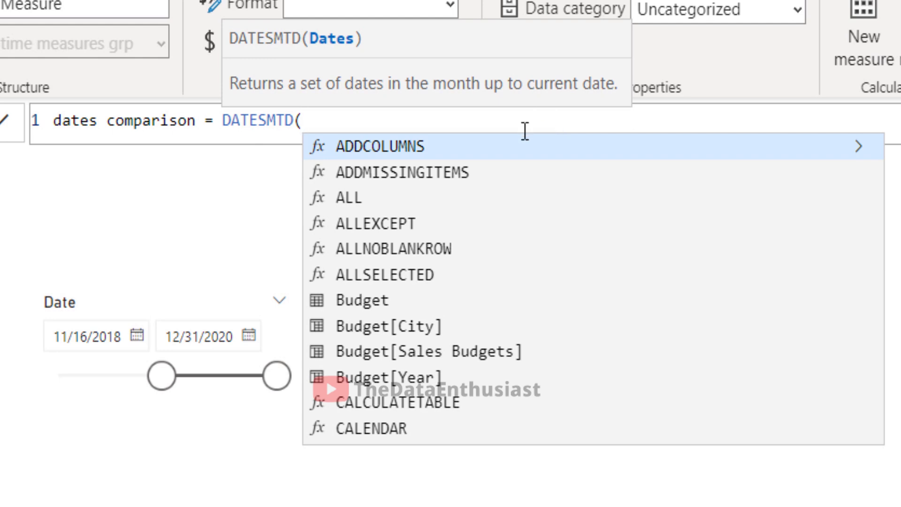
Replace DATESMTD with the DATESYTD function in the measure formula to see its syntax
key(BackSpace)
key(BackSpace)
key(BackSpace)
key(BackSpace)
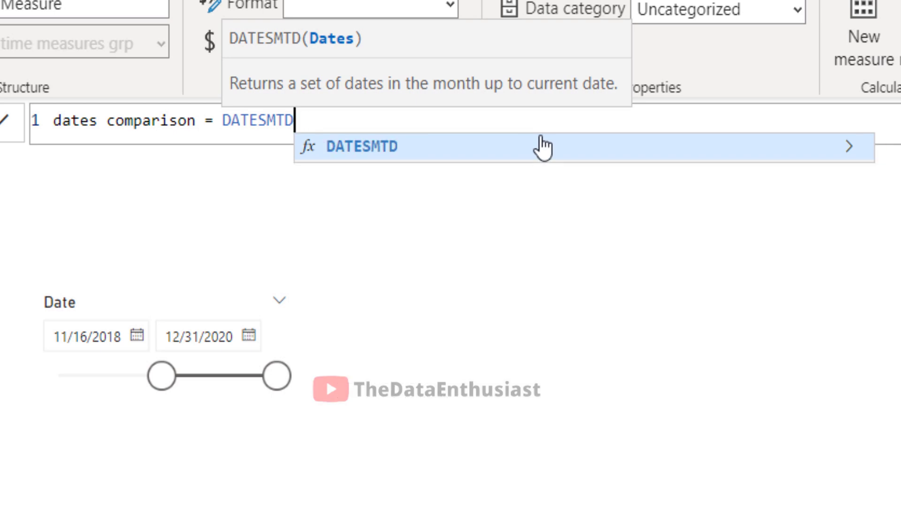
text(yt)
key(Tab)
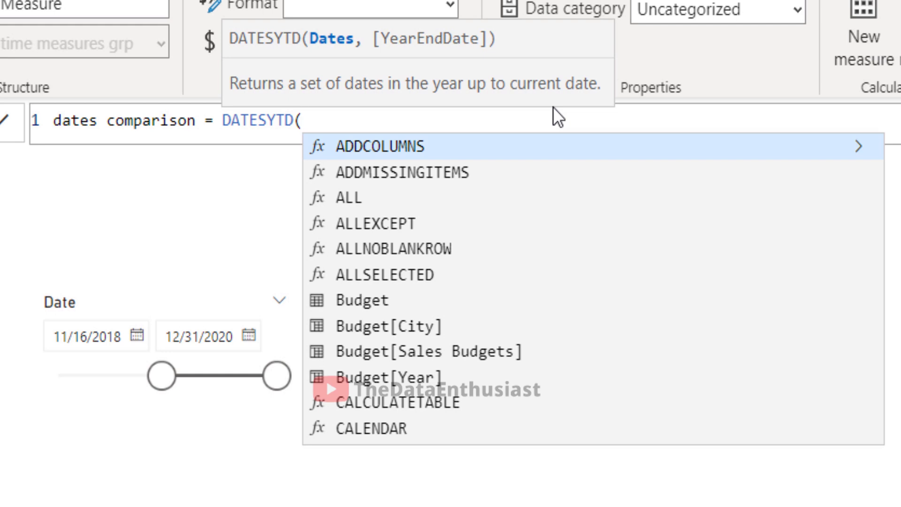
Swap DATESYTD for the DATESQTD function in the measure formula to see its syntax
key(BackSpace)
key(BackSpace)
key(BackSpace)
key(BackSpace)
text(qt)
key(Tab)
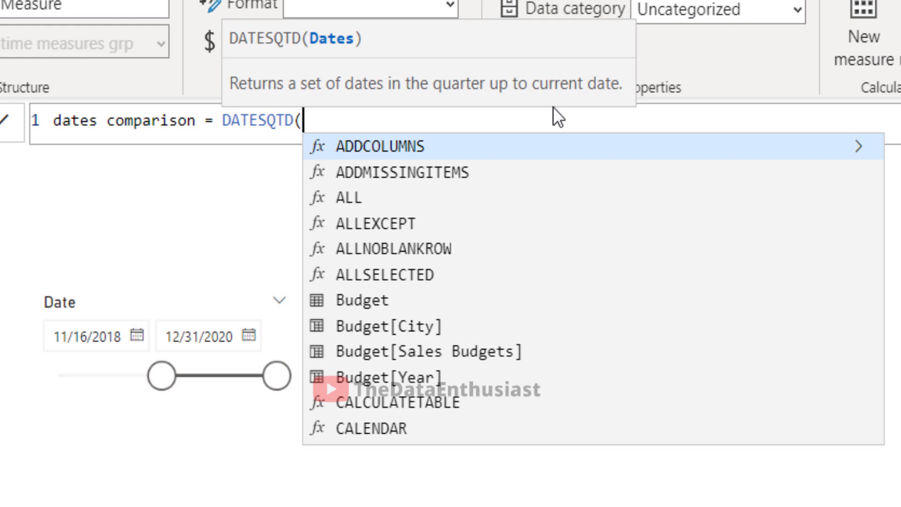
Erase the DATESQTD function, the equals sign and the word comparison, keeping only dates in the measure definition
key(BackSpace)
key(BackSpace)
key(BackSpace)
key(BackSpace)
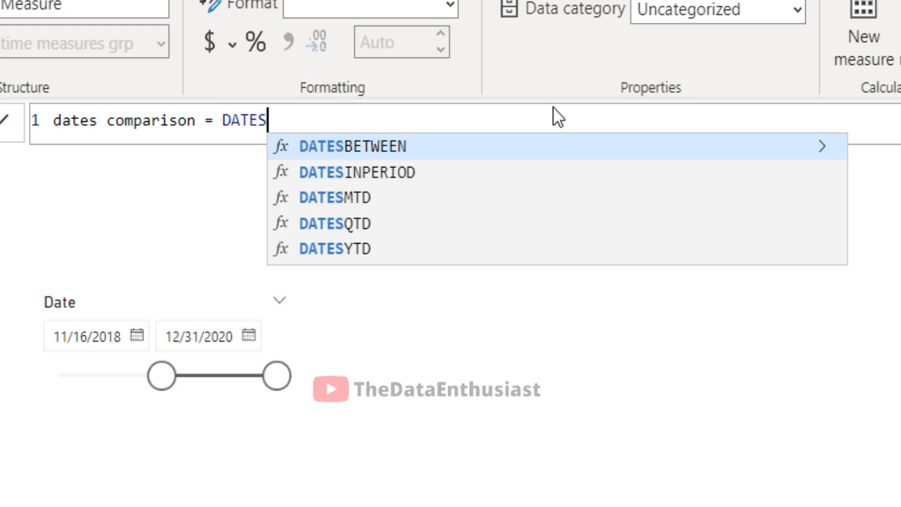
key(BackSpace)
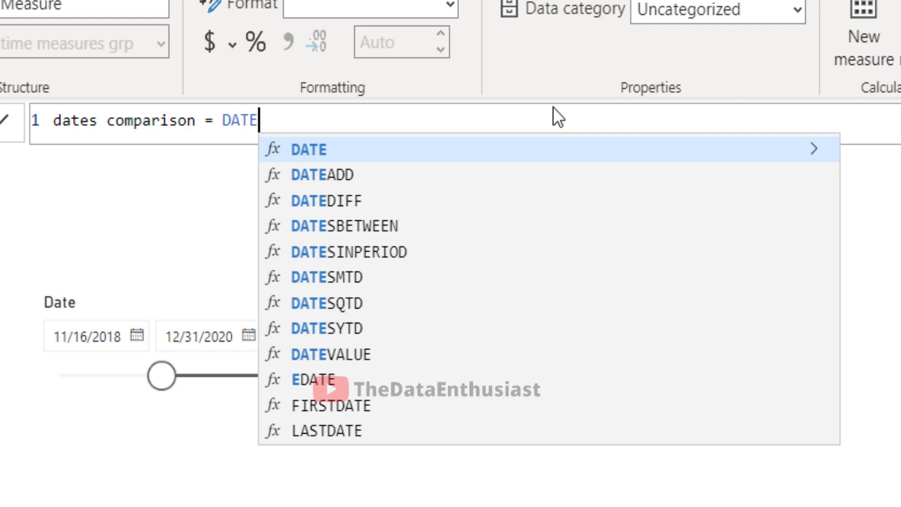
key(BackSpace)
key(BackSpace)
key(BackSpace)
key(BackSpace)
key(BackSpace)
key(BackSpace)
key(BackSpace)
key(BackSpace)
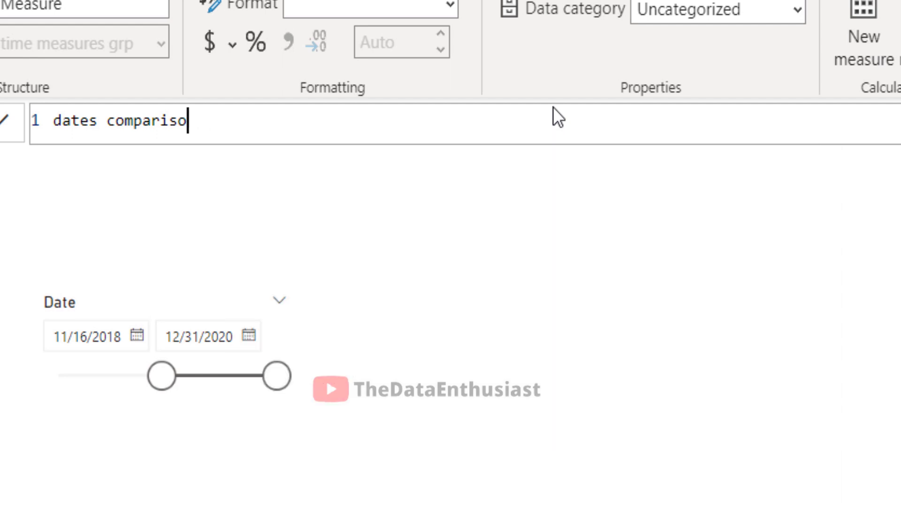
key(BackSpace)
key(BackSpace)
key(BackSpace)
key(BackSpace)
key(BackSpace)
key(BackSpace)
key(BackSpace)
key(BackSpace)
key(BackSpace)
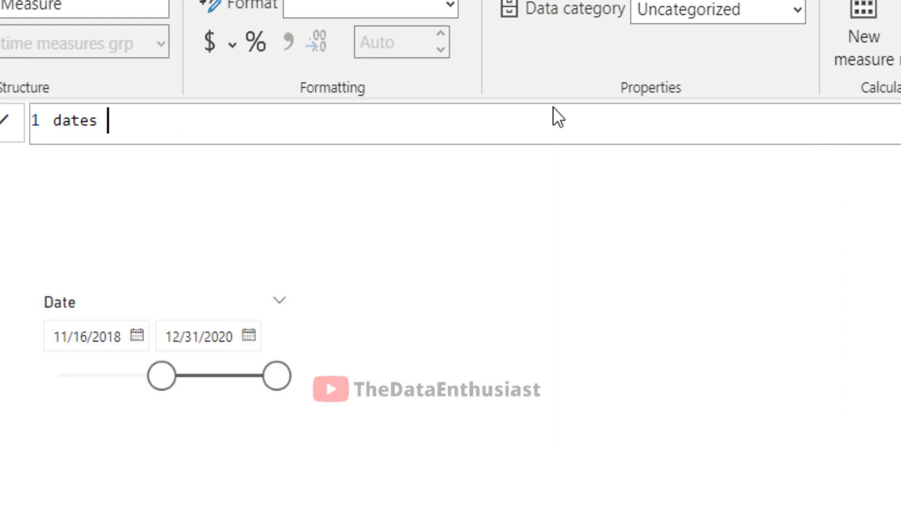
Complete the measure name as dates mtd comparison and begin its formula after an equals sign
text(mt)
key(BackSpace)
text(otn)
key(BackSpace)
key(BackSpace)
key(BackSpace)
text(m)
key(BackSpace)
text(td comparison)
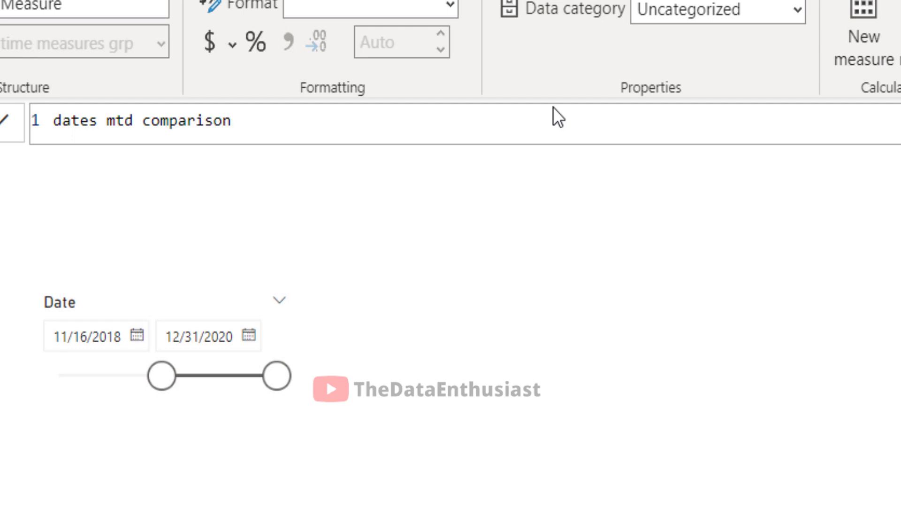
text( = cal)
key(Tab)
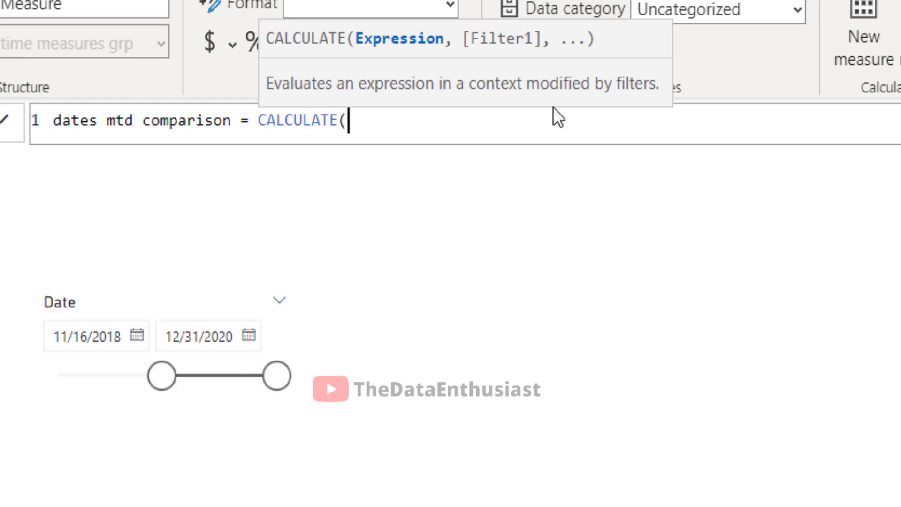
text(total)
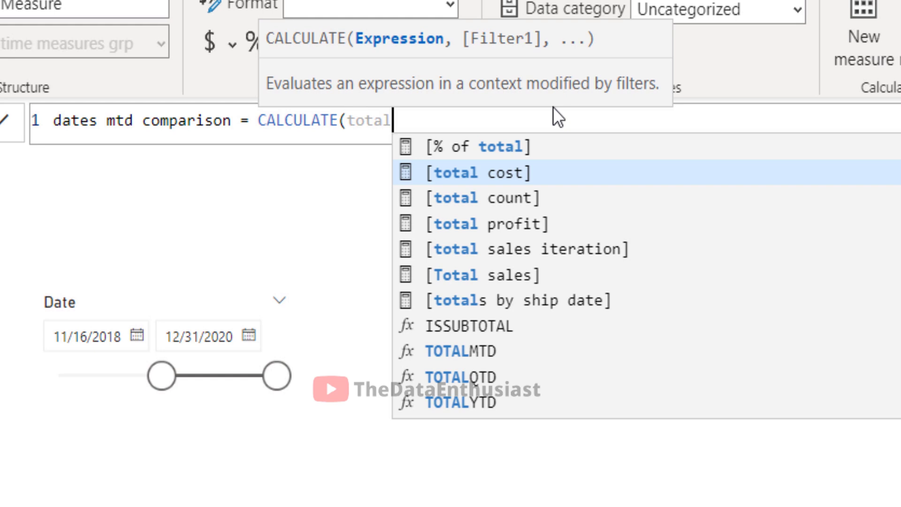
key(Down)
key(Down)
key(Down)
key(Down)
key(Tab)
text(,)
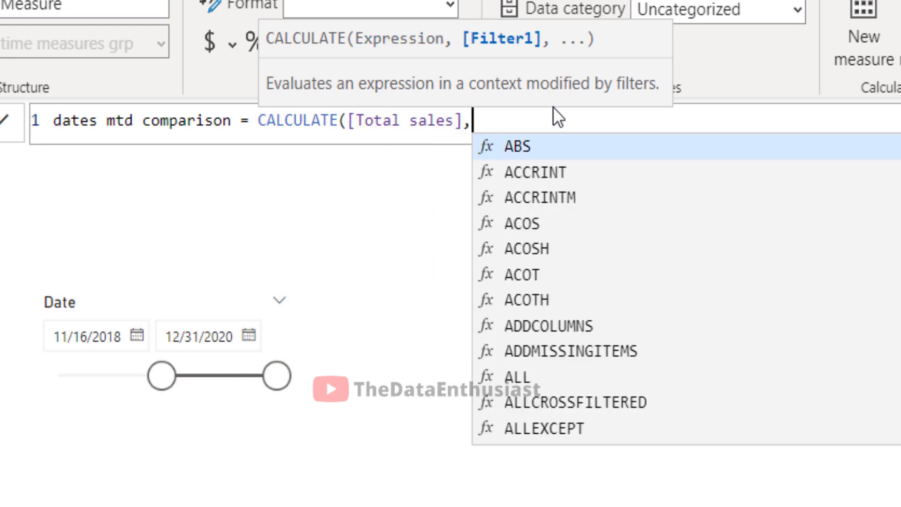
key(BackSpace)
key(BackSpace)
key(BackSpace)
key(BackSpace)
key(BackSpace)
key(BackSpace)
key(BackSpace)
key(BackSpace)
key(BackSpace)
key(BackSpace)
key(BackSpace)
key(BackSpace)
key(BackSpace)
key(BackSpace)
key(BackSpace)
key(BackSpace)
key(BackSpace)
key(BackSpace)
key(BackSpace)
key(BackSpace)
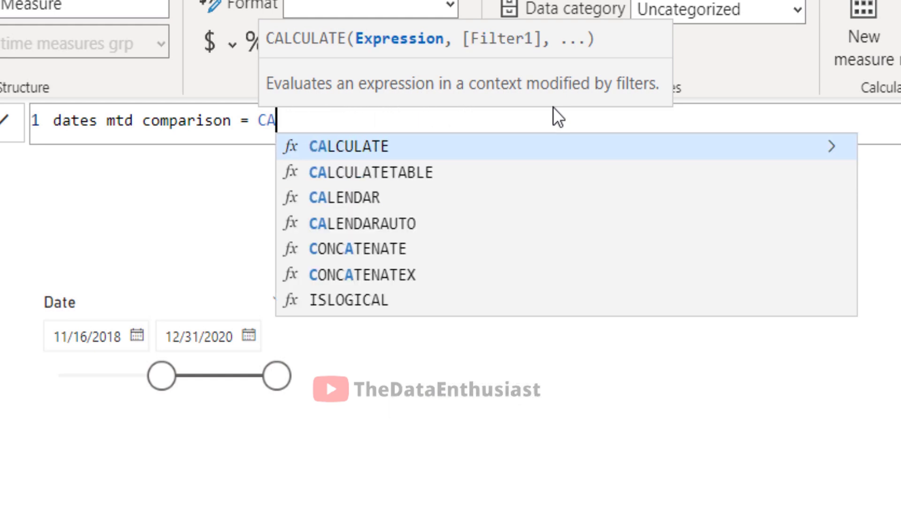
key(BackSpace)
key(BackSpace)
On a new line of the formula, enter CALCULATE([Total sales], and add another line for the filter argument
key(shift+Return)
text(Cal)
key(Tab)
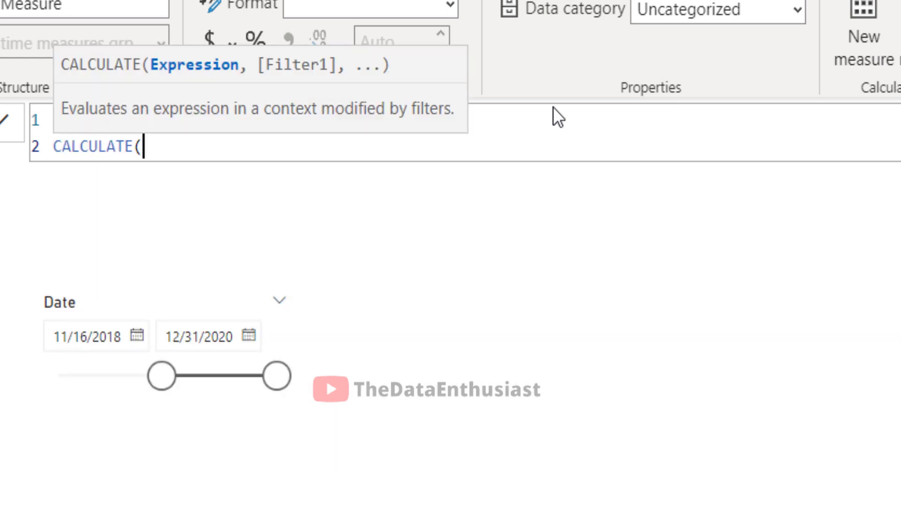
text(total)
key(Down)
key(Down)
key(Down)
key(Down)
key(Tab)
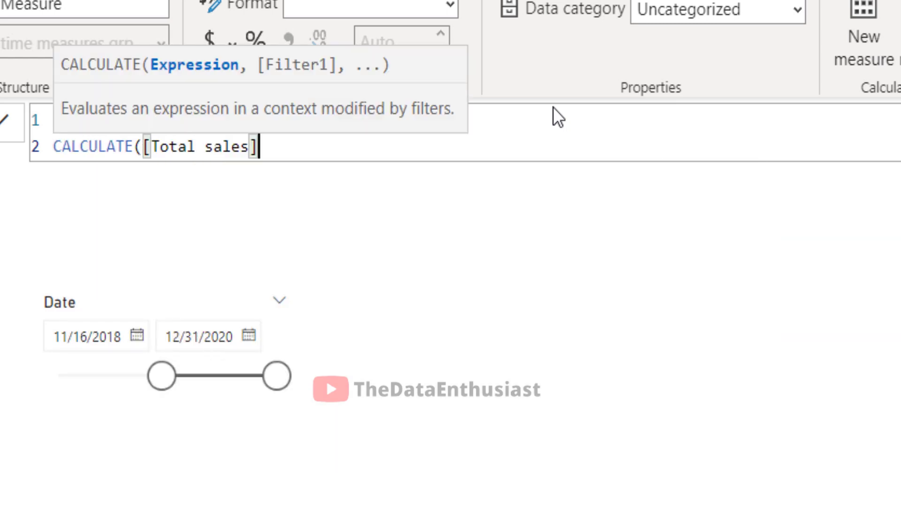
text(,/)
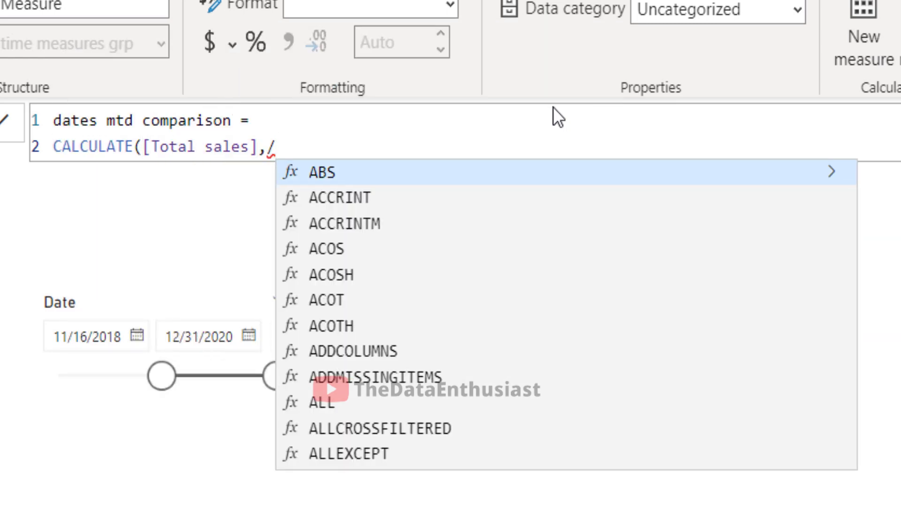
key(BackSpace)
key(shift+Return)
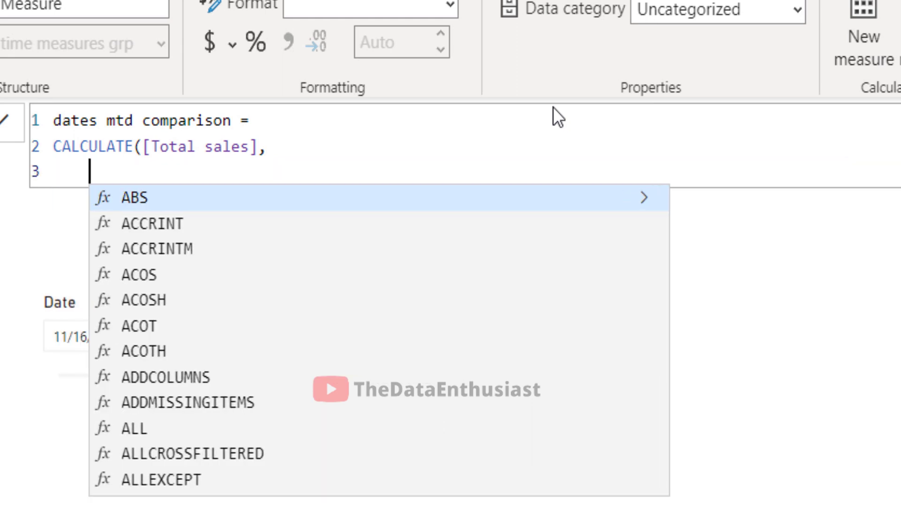
Enter DATESMTD(Dates[Date])) as the CALCULATE filter and commit the measure
text(datesmt)
key(Tab)
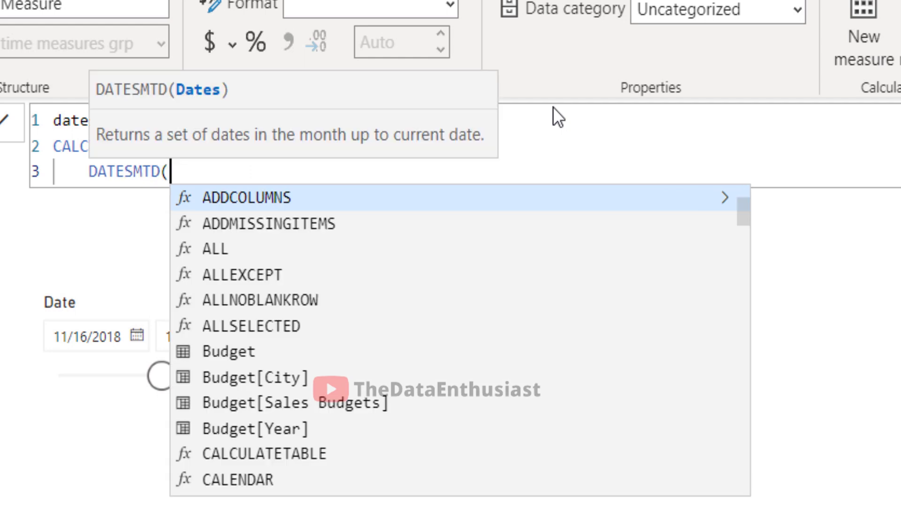
text(date)
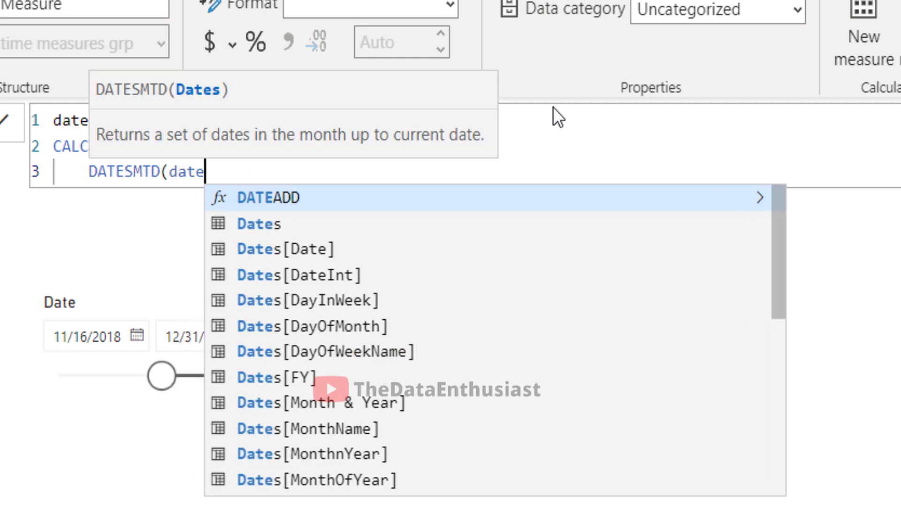
key(Down)
key(Down)
key(Tab)
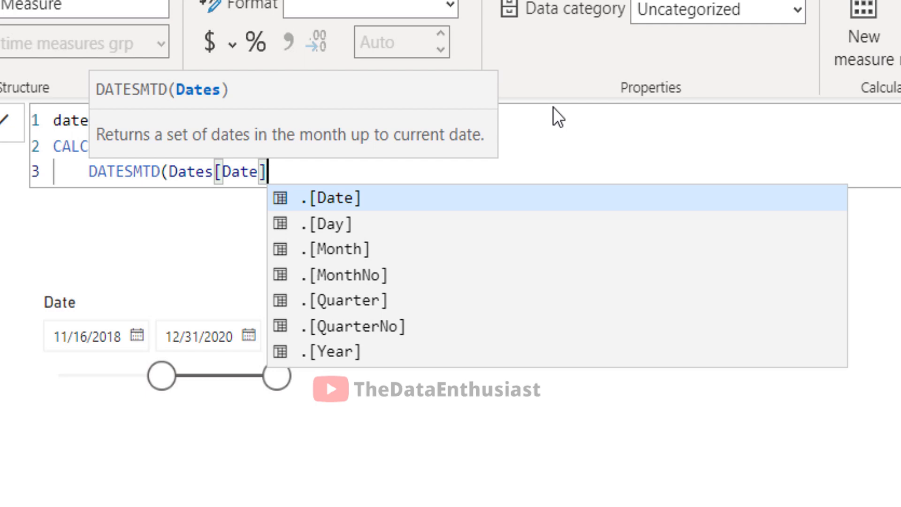
text()))
key(Return)
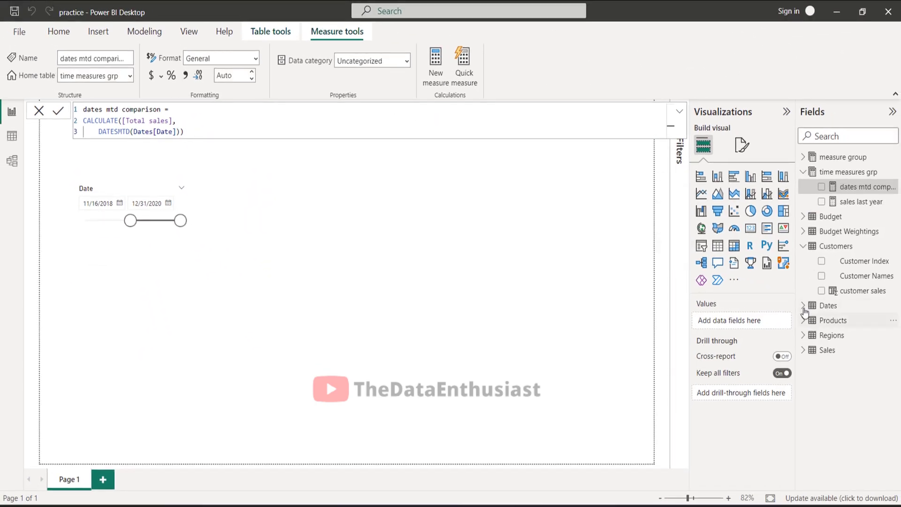
Add a table visual of the Date field from Dates to the canvas, showing plain dates instead of the hierarchy
click(803, 306)
drag(844, 320, 440, 258)
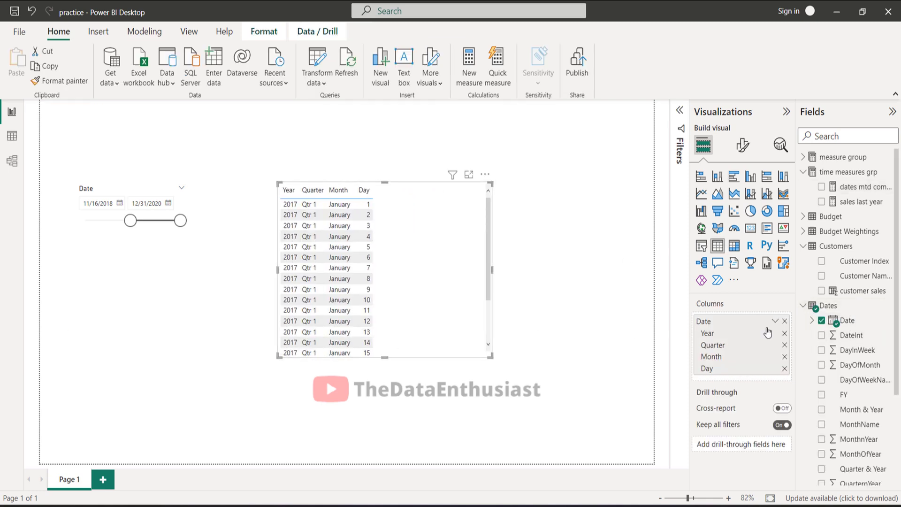
click(776, 323)
click(797, 374)
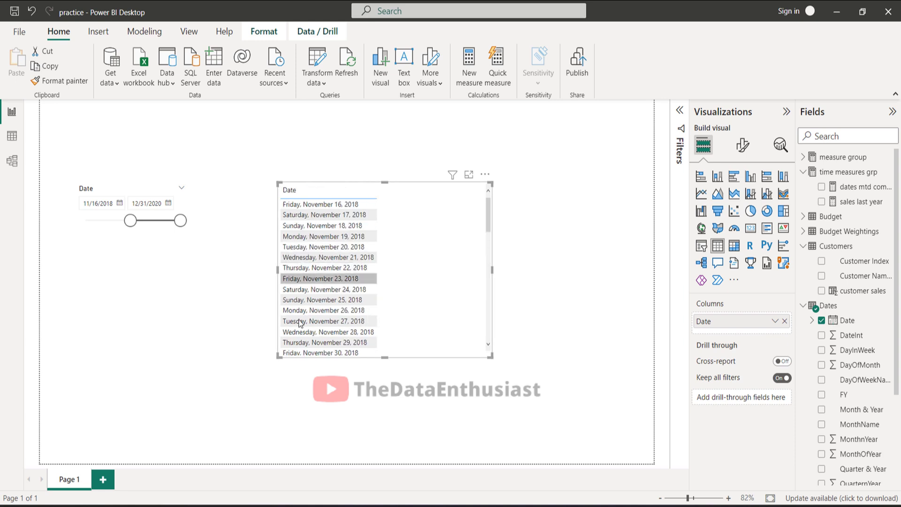
Add the dates mtd comparison measure as a column in the date table visual
scroll(841, 292, down, 4)
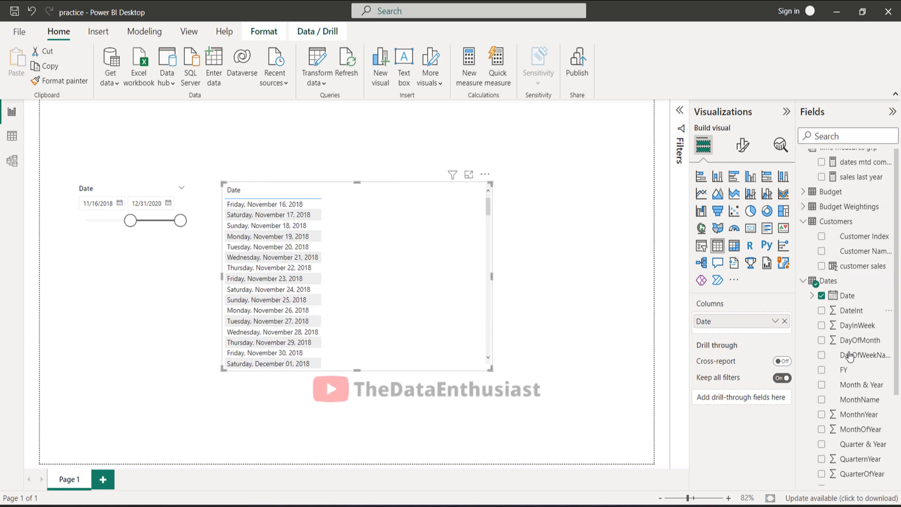
scroll(841, 292, up, 4)
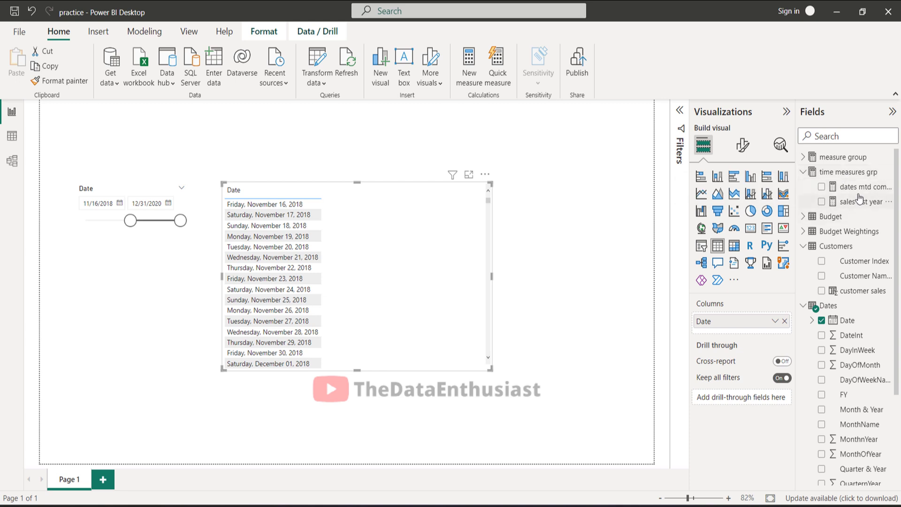
drag(855, 187, 425, 249)
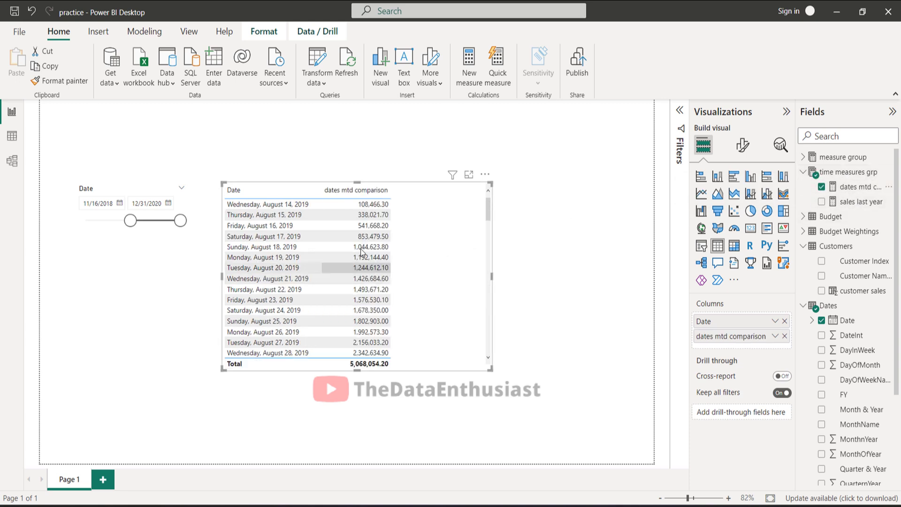
Rename the dates mtd comparison measure as dates mtd sales
right_click(871, 185)
click(798, 252)
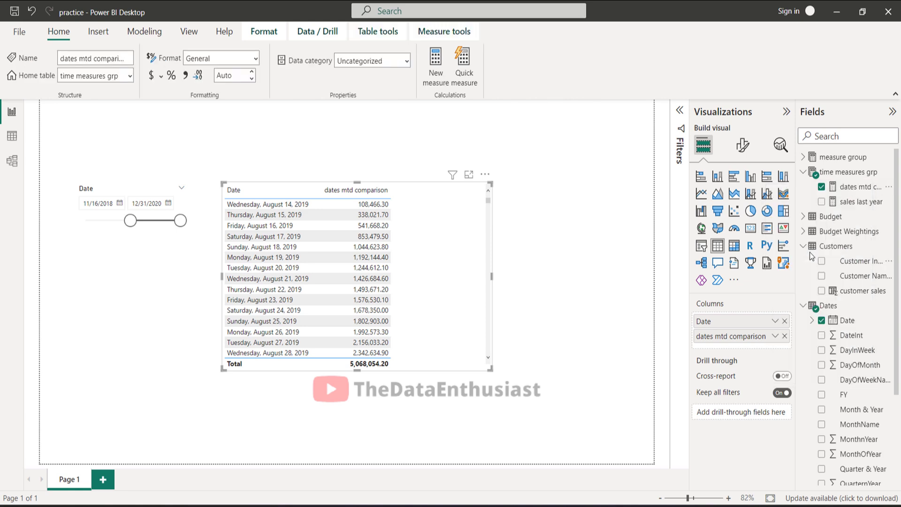
key(Home)
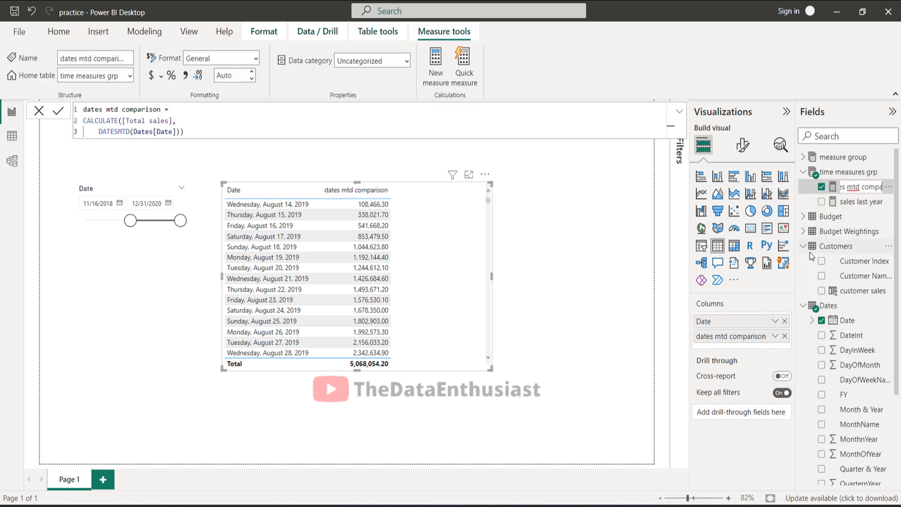
text(sales)
key(Return)
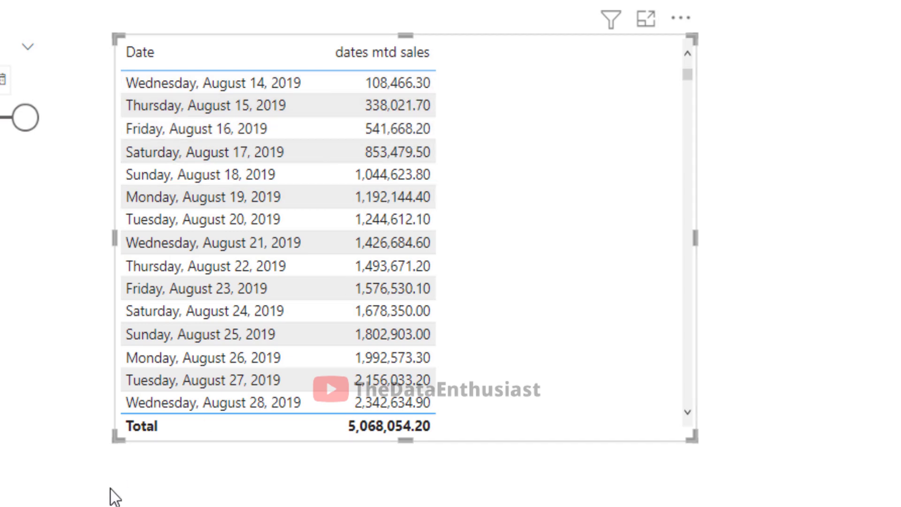
Enlarge the table visual and check the month-to-date sales where August 2019 turns into September
drag(115, 439, 93, 505)
scroll(334, 395, down, 1)
scroll(334, 395, down, 2)
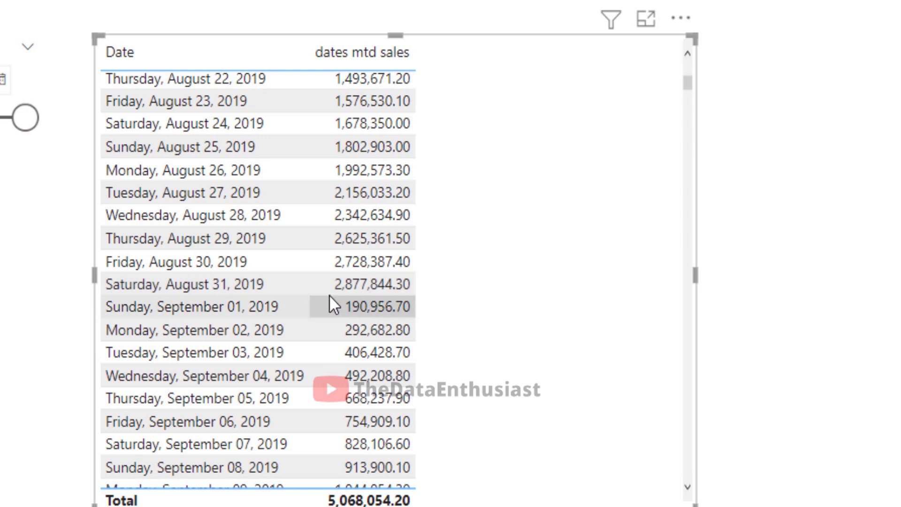
Reposition the table visual on the canvas and review its month-to-date sales from August through early October 2019
mouse_move(363, 289)
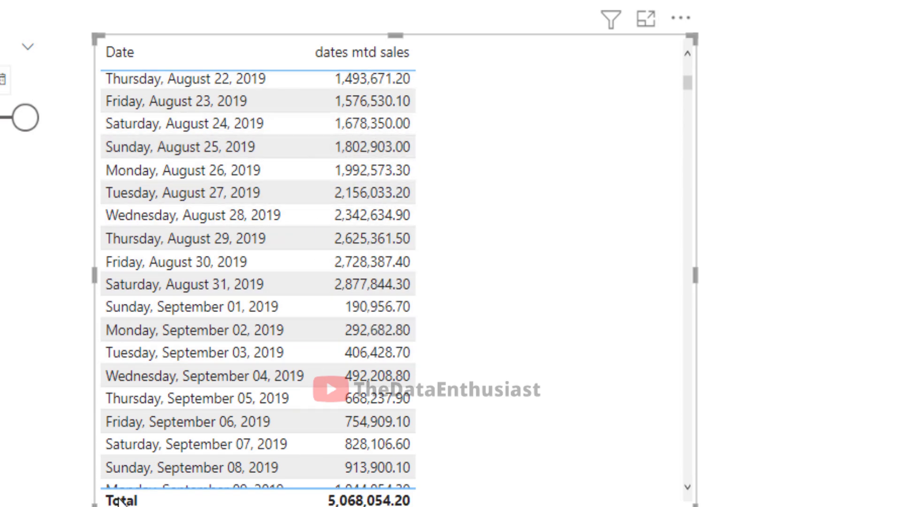
drag(96, 122, 209, 123)
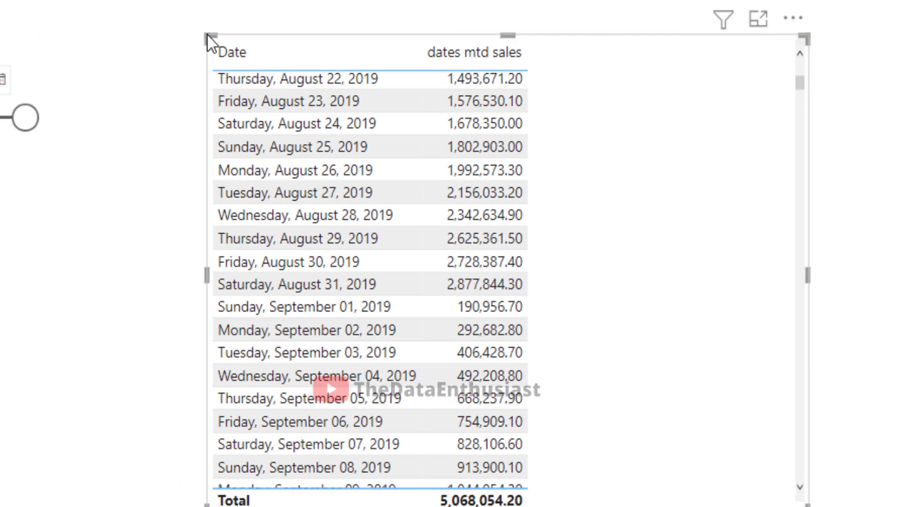
drag(212, 41, 142, 1)
scroll(249, 117, up, 3)
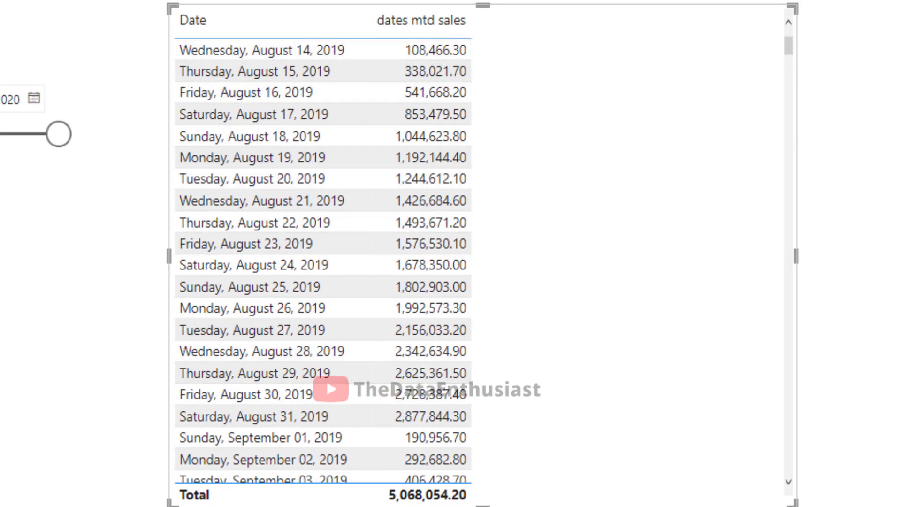
scroll(282, 331, down, 3)
scroll(366, 281, down, 2)
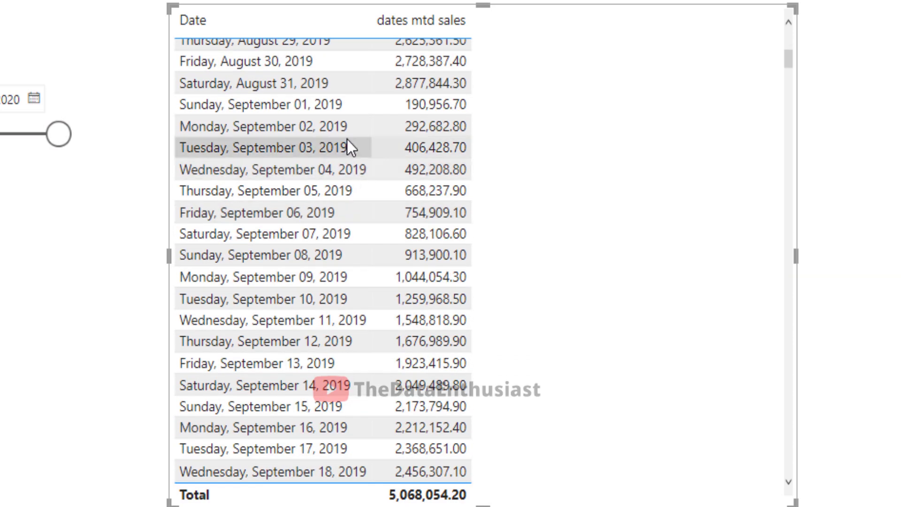
scroll(361, 234, down, 2)
scroll(369, 296, down, 3)
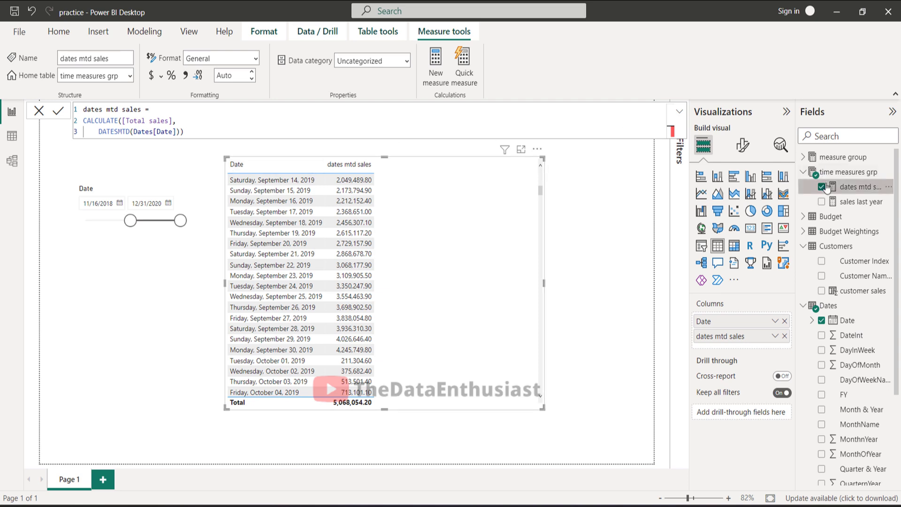
Start a new measure named cost mtd in the time measures grp table
click(847, 174)
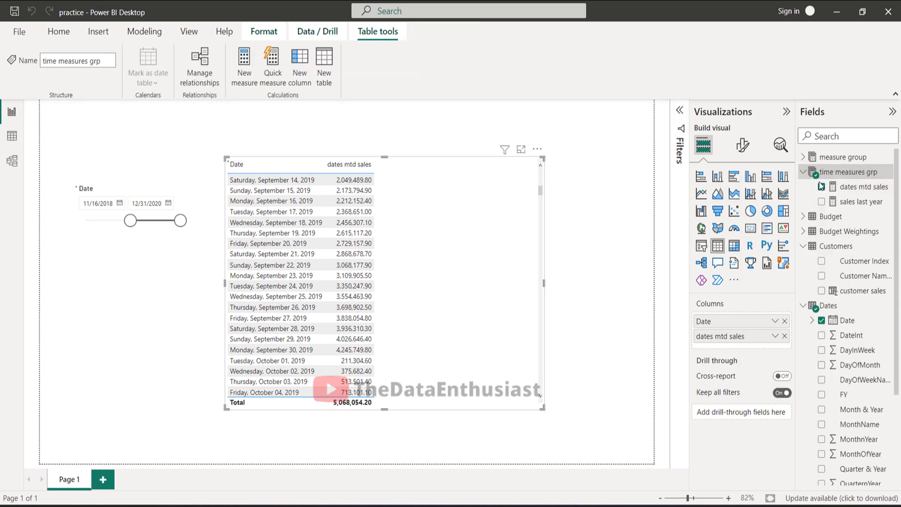
click(244, 66)
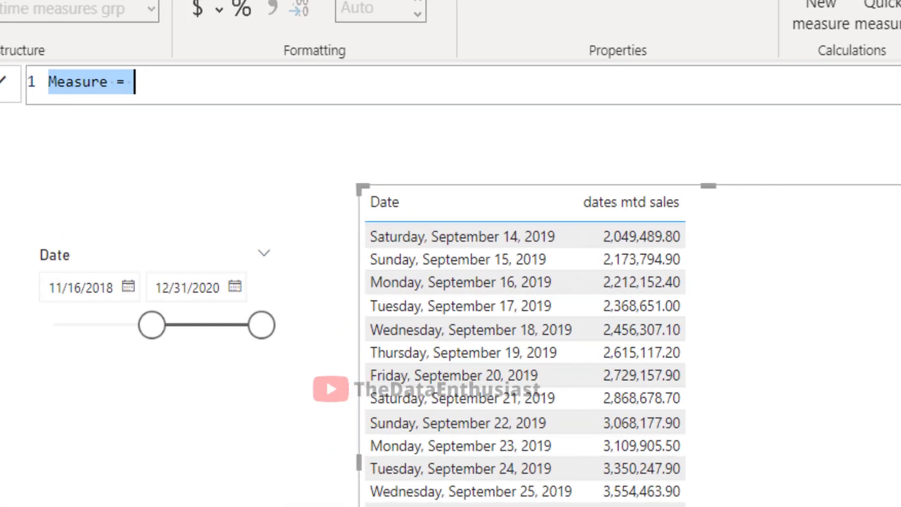
text(cost mtd )
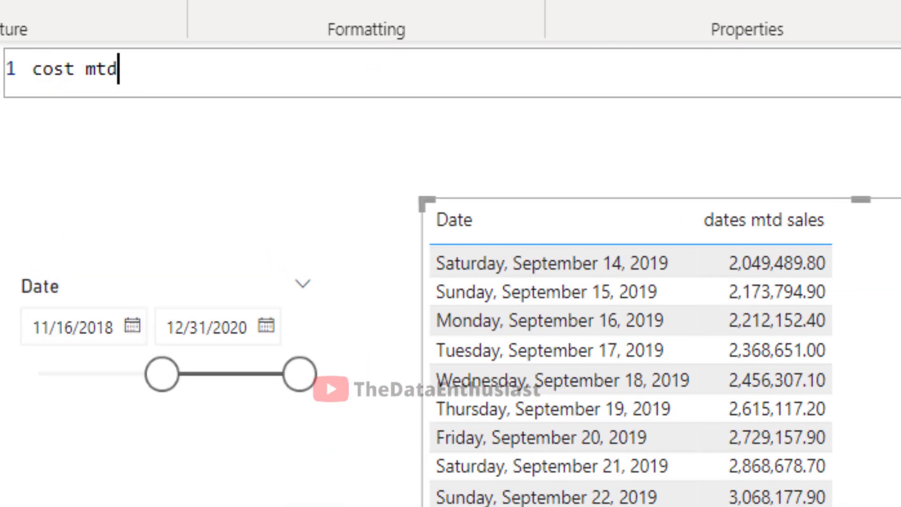
text(=)
key(shift+Return)
Begin the cost mtd formula with CALCULATE, using the Total sales measure as its expression
text(Ca)
key(Tab)
text(total)
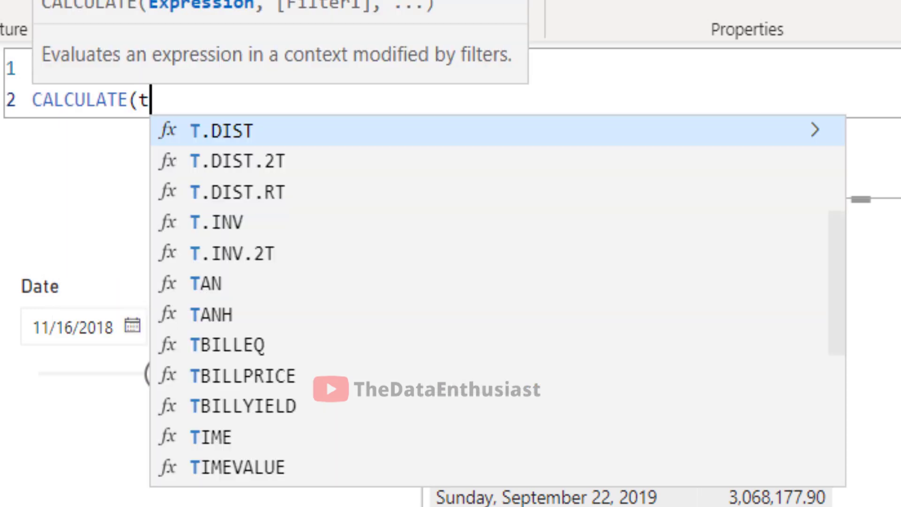
key(Down)
key(Down)
key(Down)
key(Down)
key(Tab)
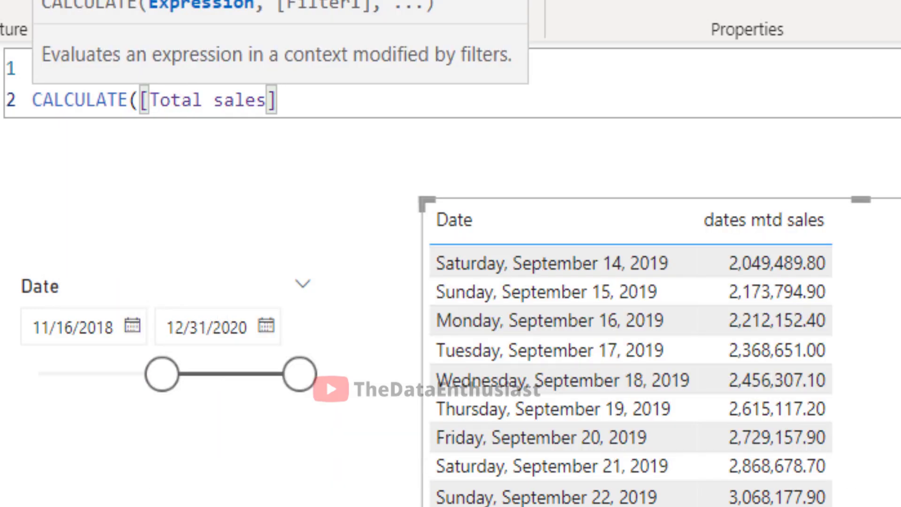
text(,)
key(shift+Return)
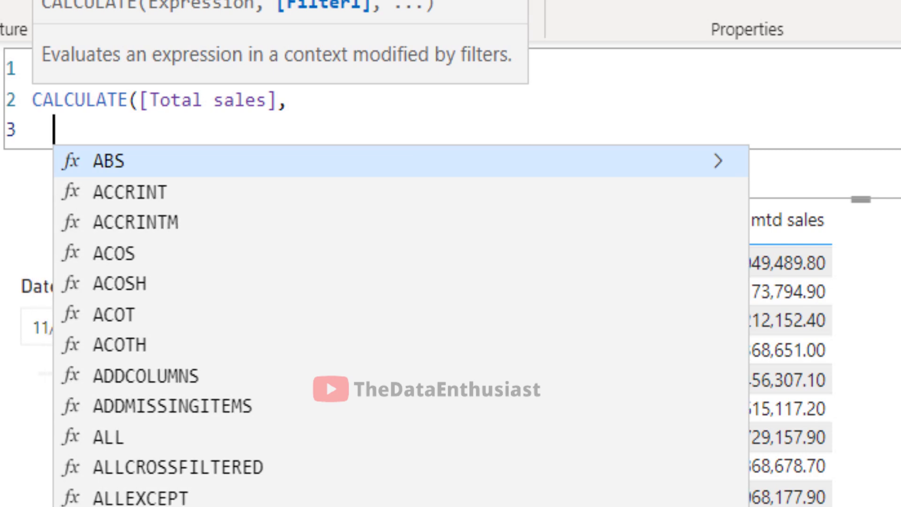
Complete cost mtd with a DATESMTD filter on Dates[Date], commit it, and show the measure as a column in the date table
text(dates)
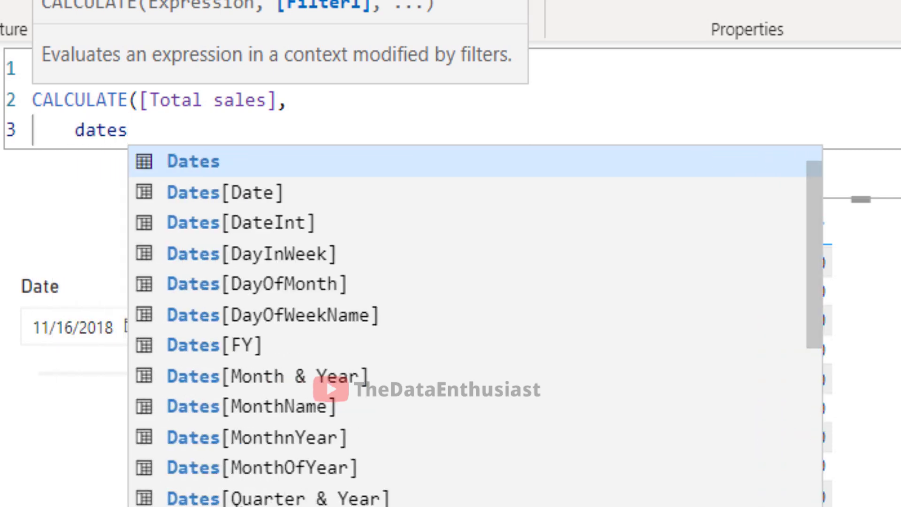
key(BackSpace)
text(sm)
key(Tab)
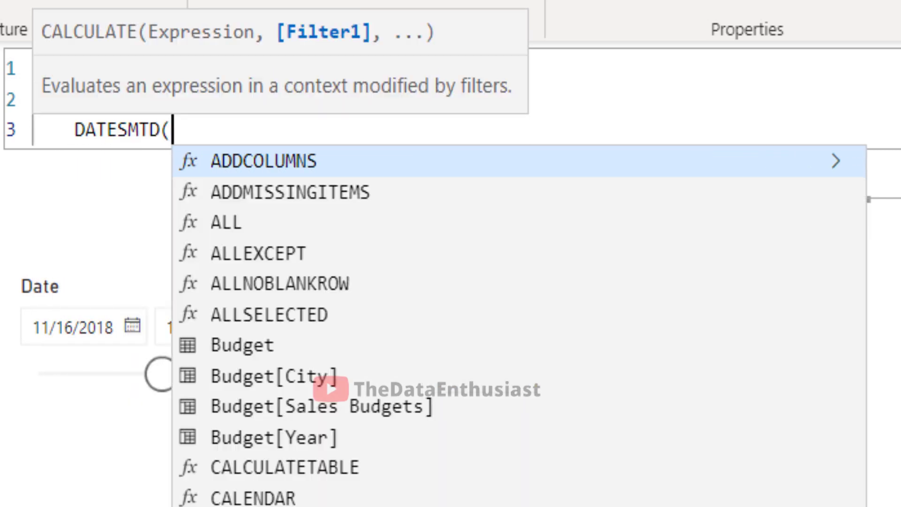
text(date)
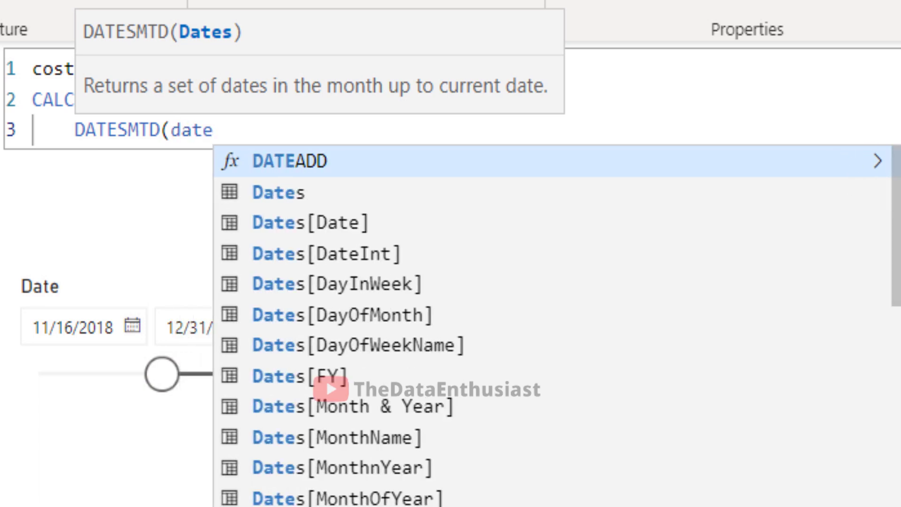
key(Down)
key(Down)
key(Down)
key(Up)
key(Tab)
text()))
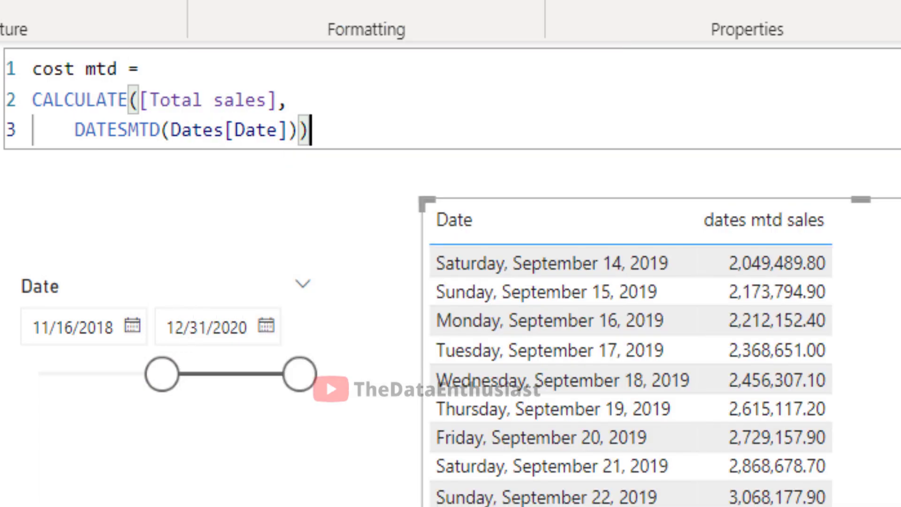
key(Return)
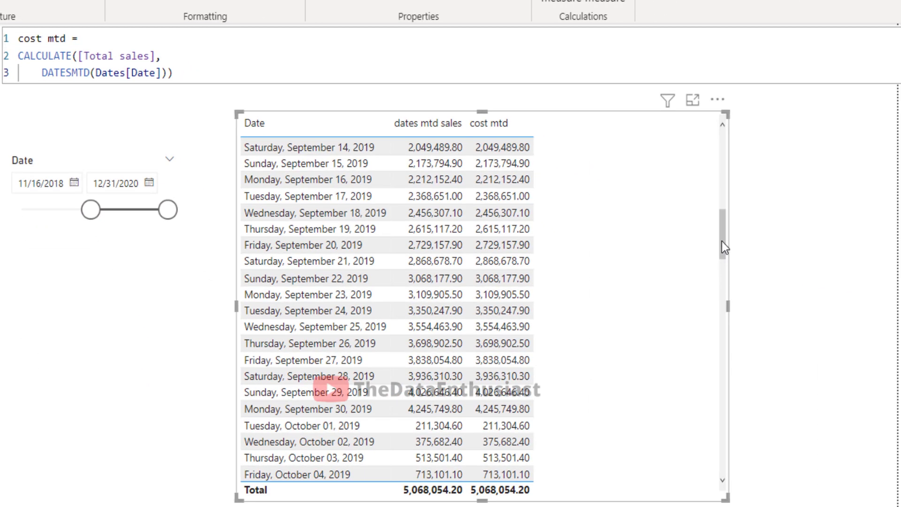
drag(722, 218, 730, 123)
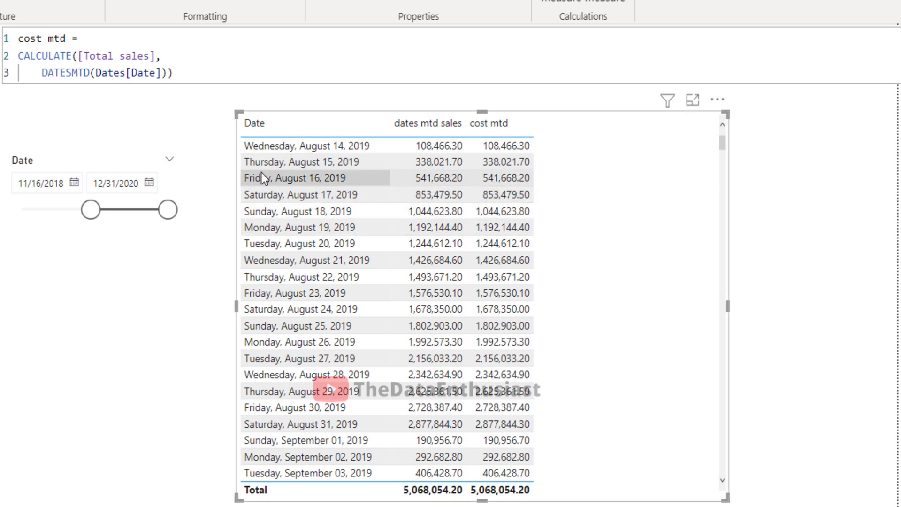
Replace Total sales with the total cost measure in the cost mtd formula and commit the change
click(160, 57)
click(155, 56)
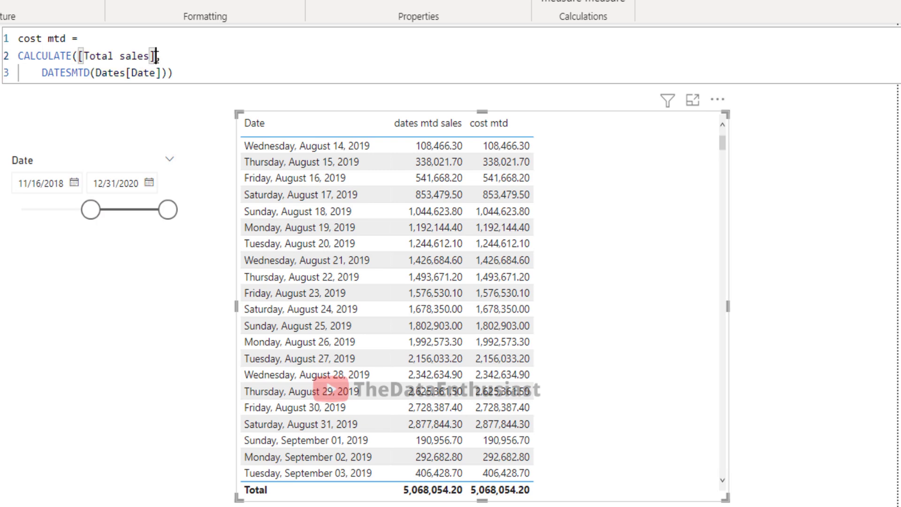
key(BackSpace)
key(BackSpace)
key(BackSpace)
key(BackSpace)
key(BackSpace)
key(BackSpace)
key(BackSpace)
key(BackSpace)
key(BackSpace)
key(BackSpace)
key(BackSpace)
key(BackSpace)
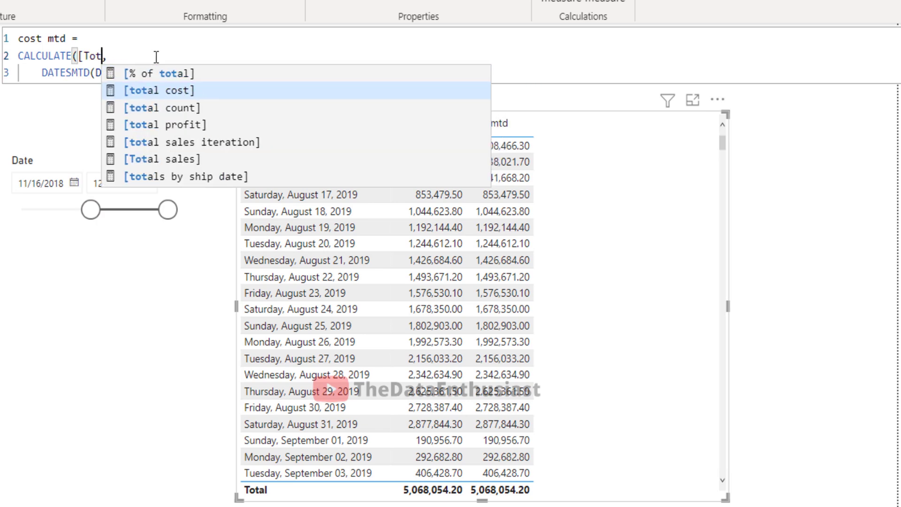
key(BackSpace)
key(BackSpace)
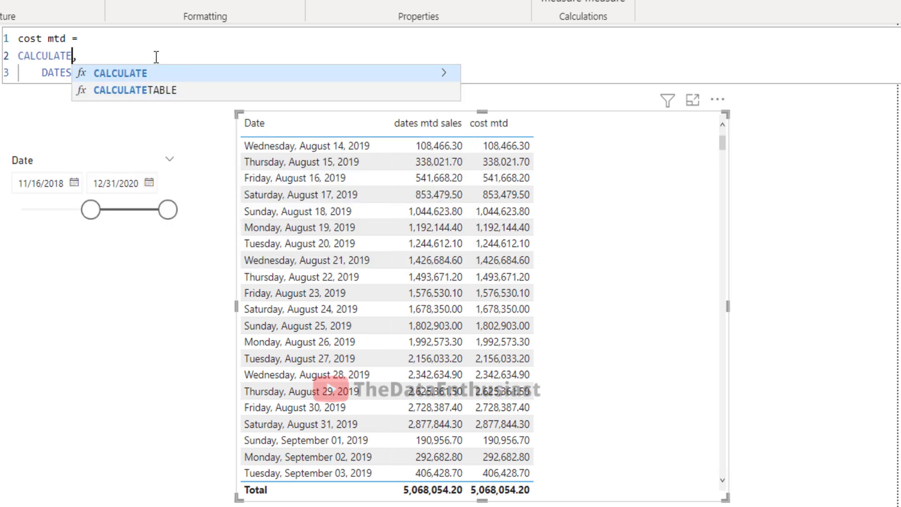
text(*t)
key(BackSpace)
key(BackSpace)
text((tota)
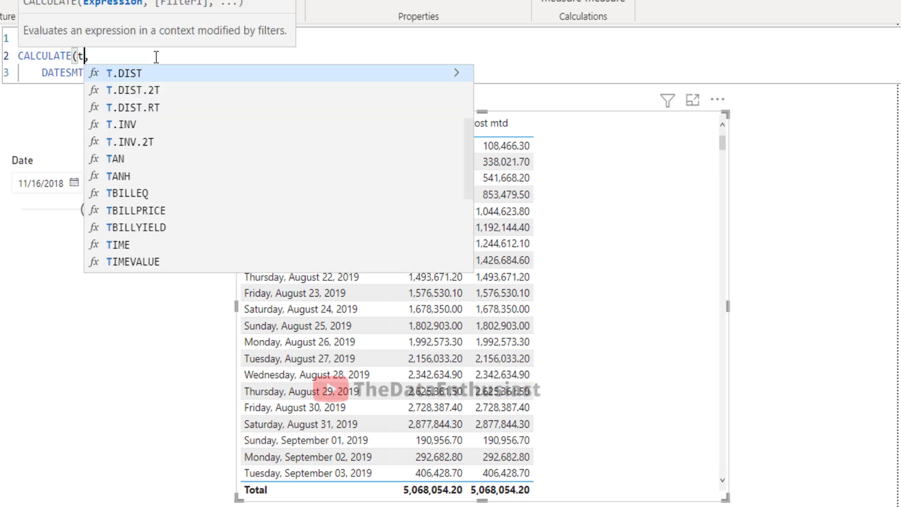
key(Tab)
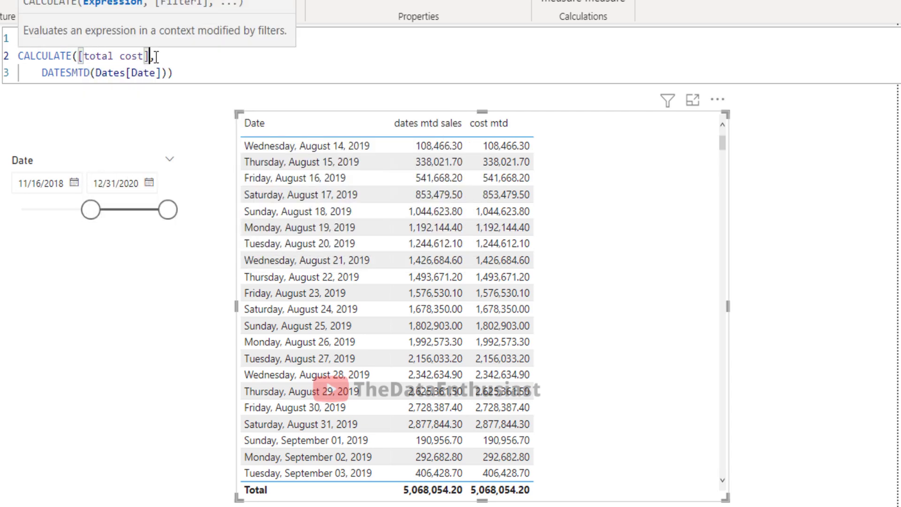
key(Return)
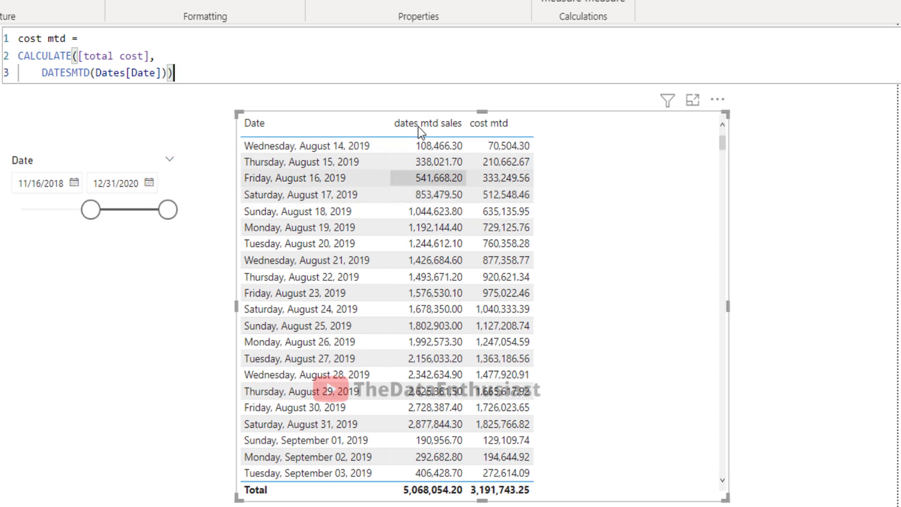
Compare dates mtd sales and cost mtd in the table where August 2019 turns into September
scroll(469, 328, down, 5)
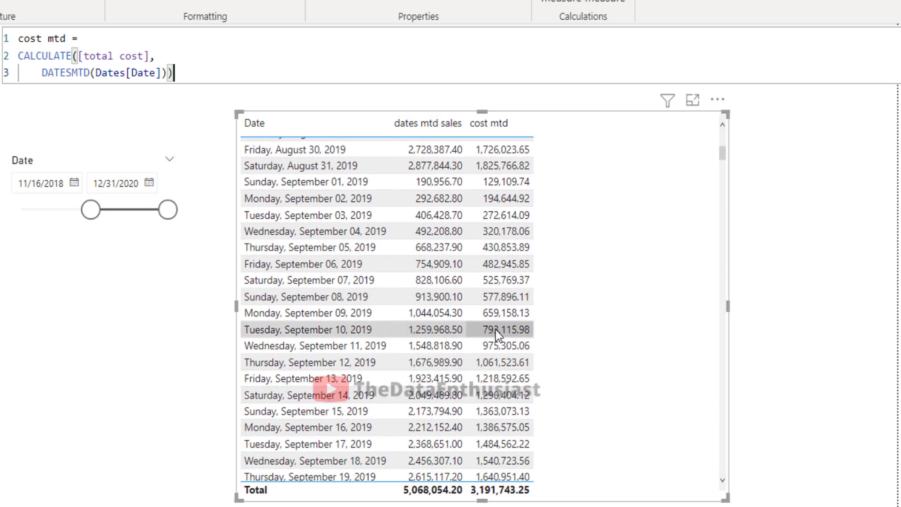
scroll(419, 245, up, 2)
scroll(415, 245, up, 1)
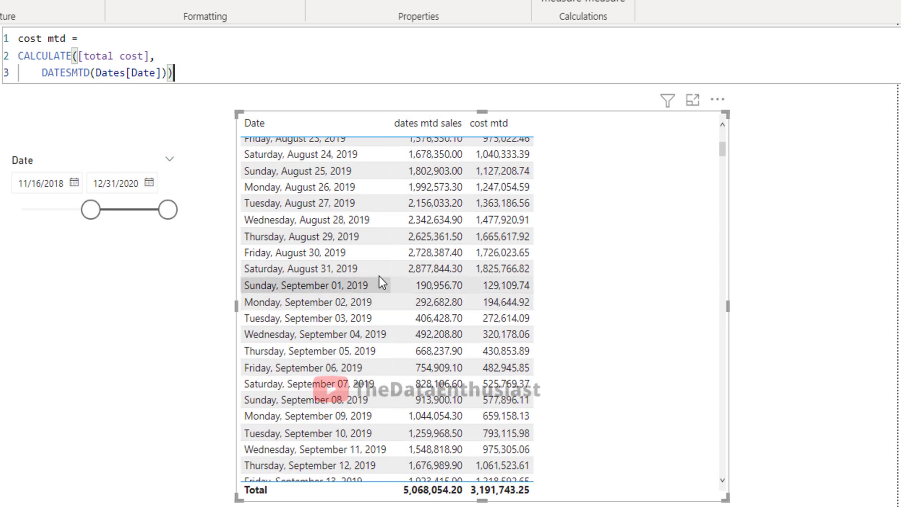
mouse_move(511, 276)
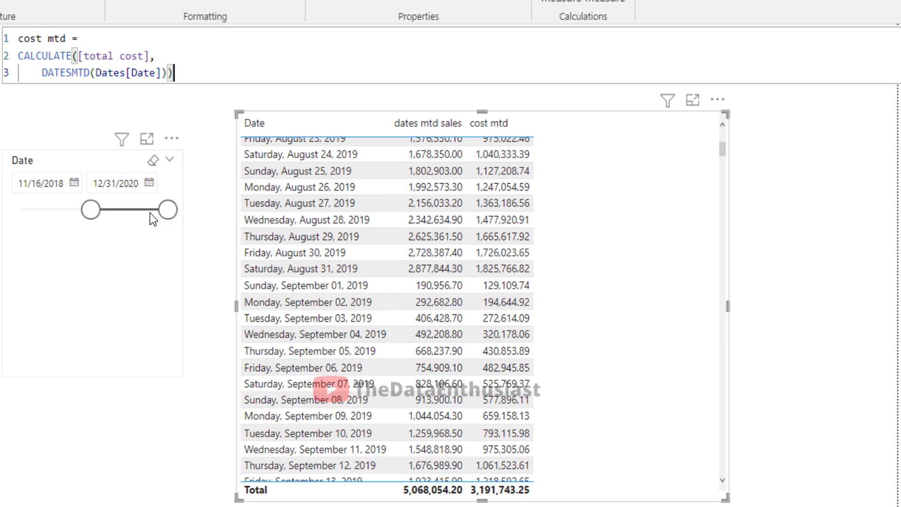
Set the Date slicer's start date to 12/1/2020 and review the December 2020 sales and cost values in the table
click(131, 210)
scroll(365, 235, up, 3)
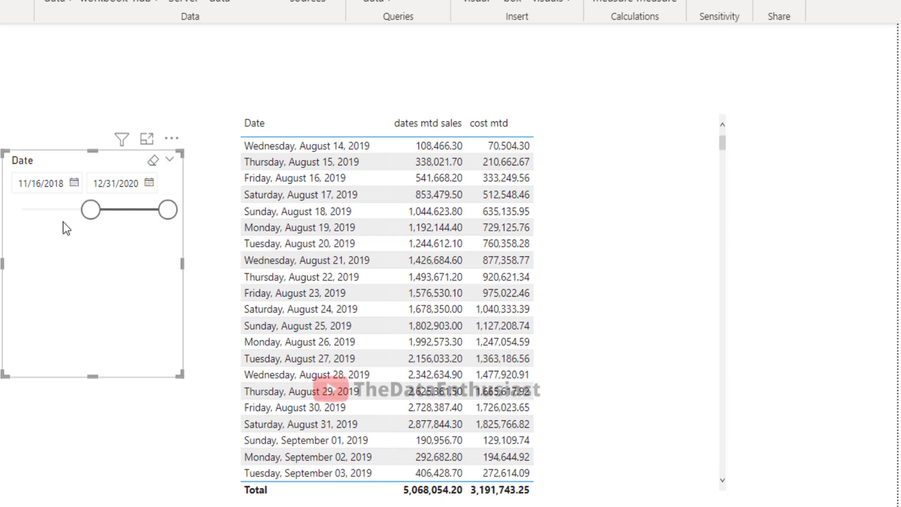
drag(94, 216, 105, 213)
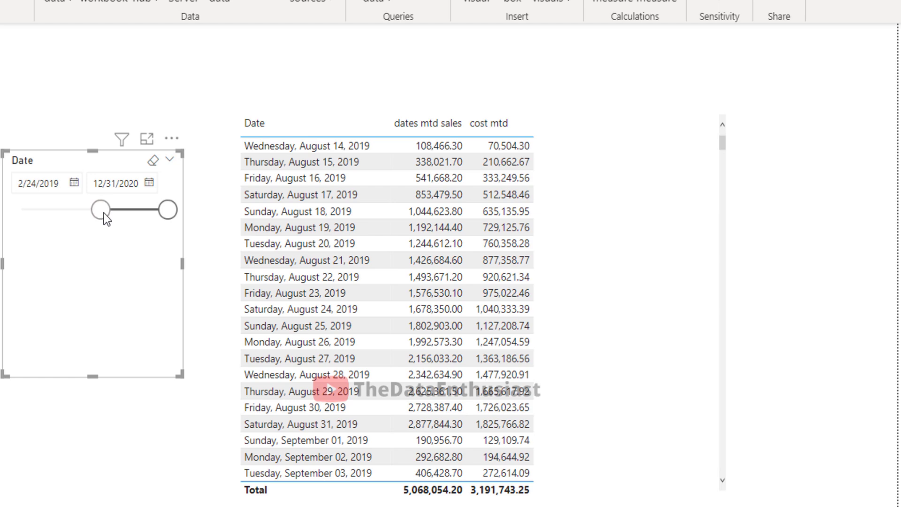
drag(104, 213, 142, 215)
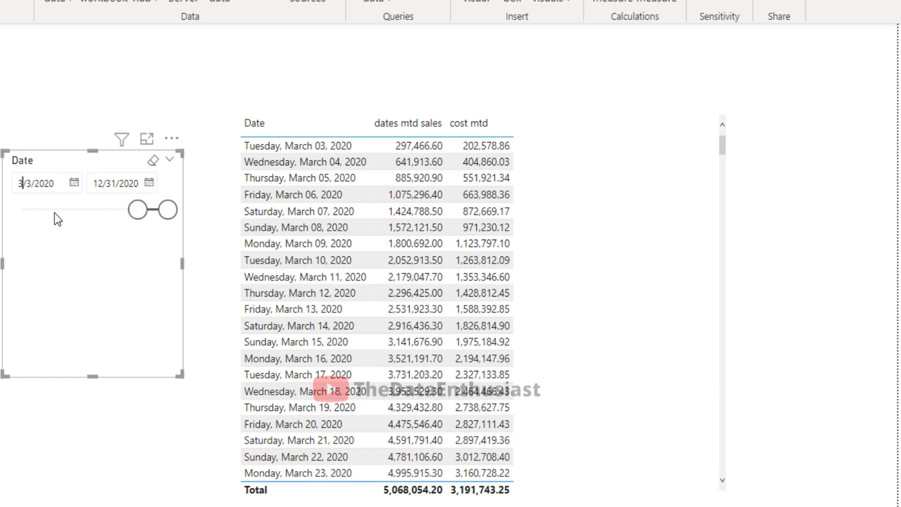
key(BackSpace)
text(12)
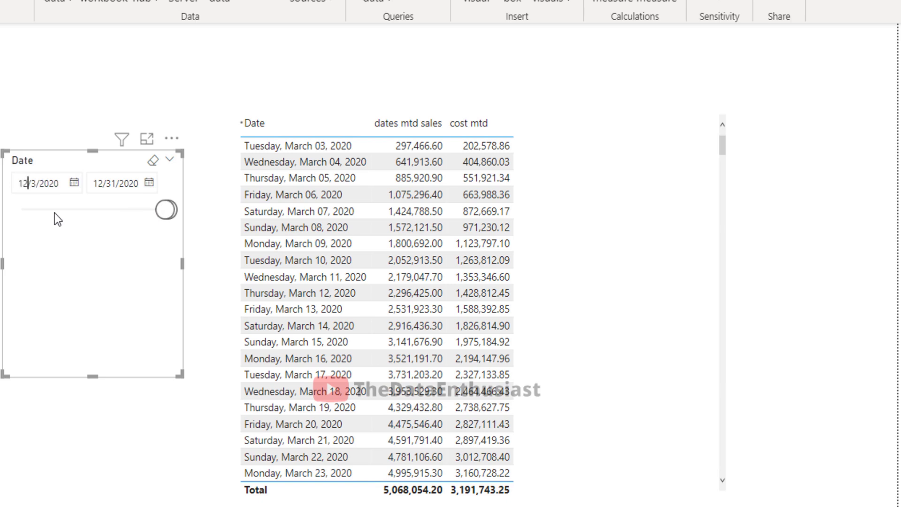
key(Right)
key(Delete)
text(1)
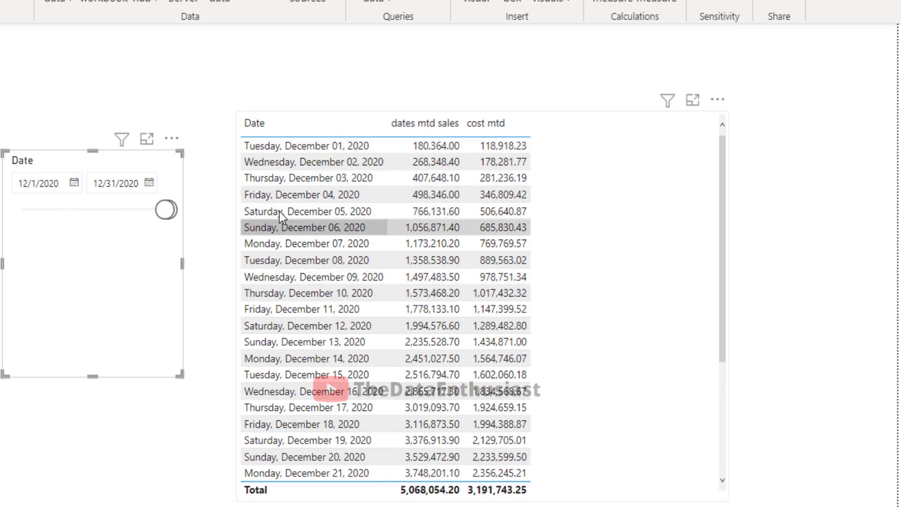
scroll(395, 310, down, 3)
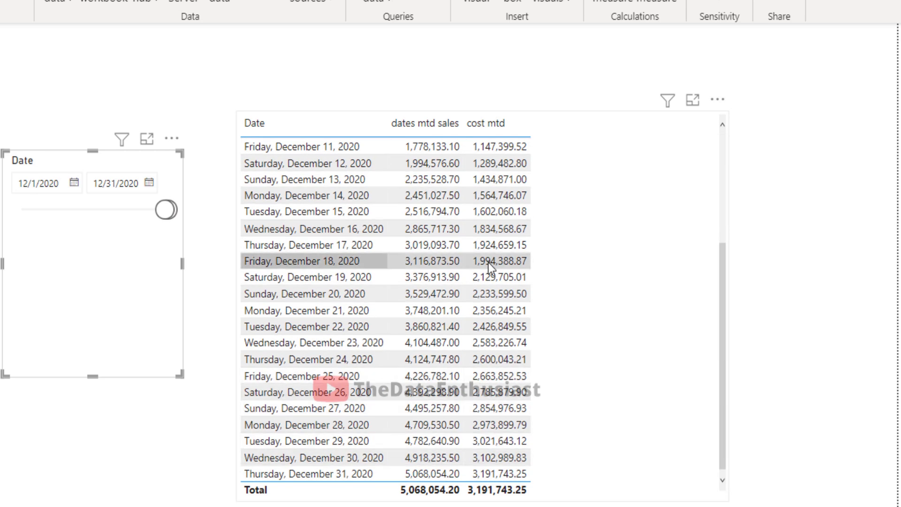
scroll(563, 286, up, 3)
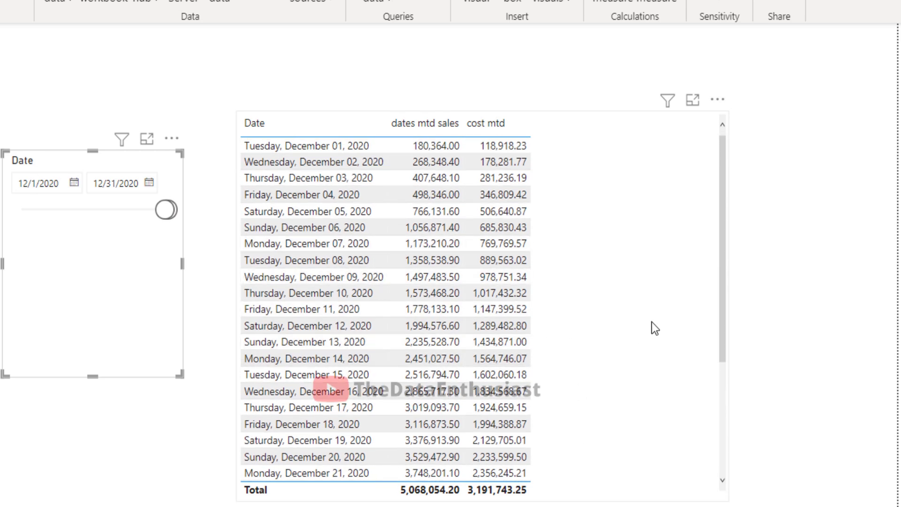
Convert the table visual to a line chart and enlarge it on the canvas
click(797, 293)
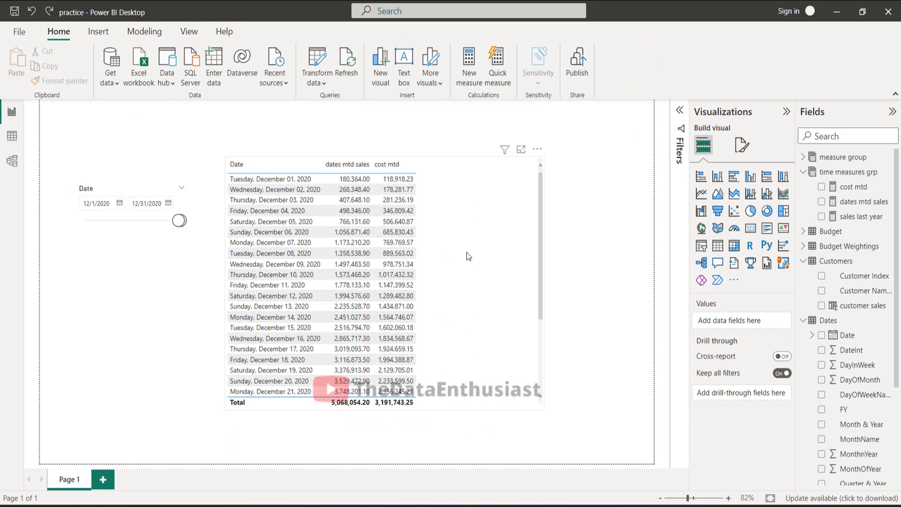
click(466, 254)
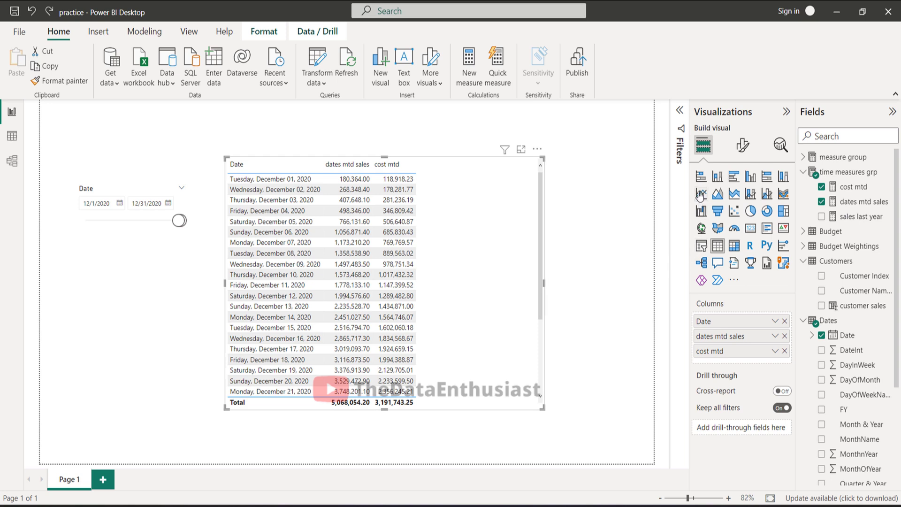
click(700, 194)
drag(225, 409, 203, 430)
drag(544, 156, 606, 142)
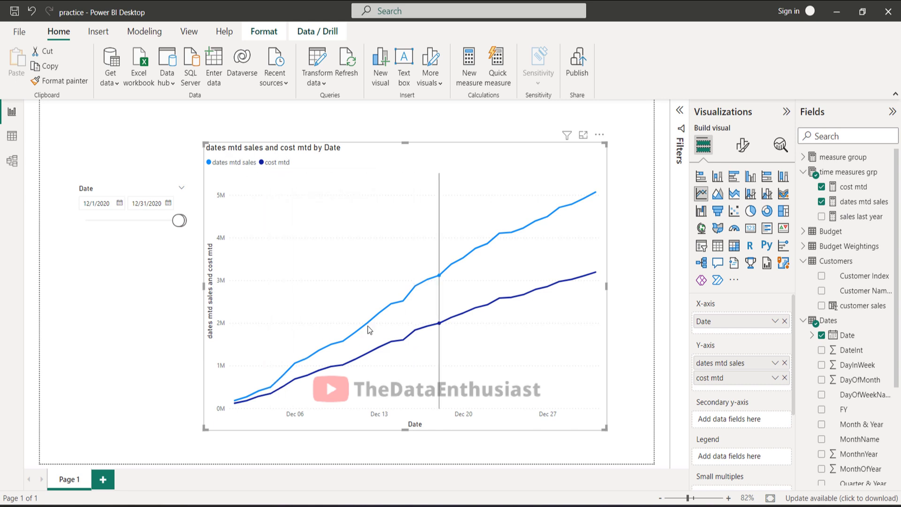
Move the Date slicer's start date back to 2/15/2019 and inspect the month-to-date sales and cost lines in the chart
mouse_move(427, 310)
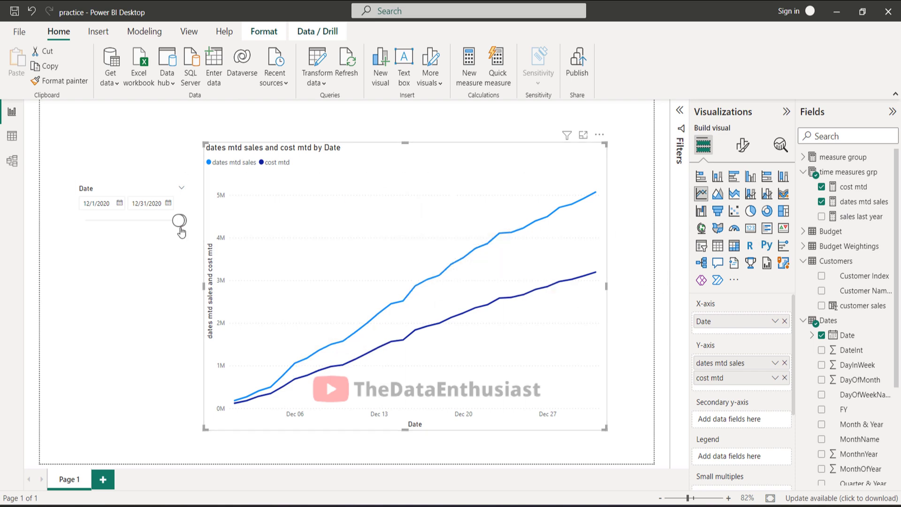
drag(176, 221, 137, 221)
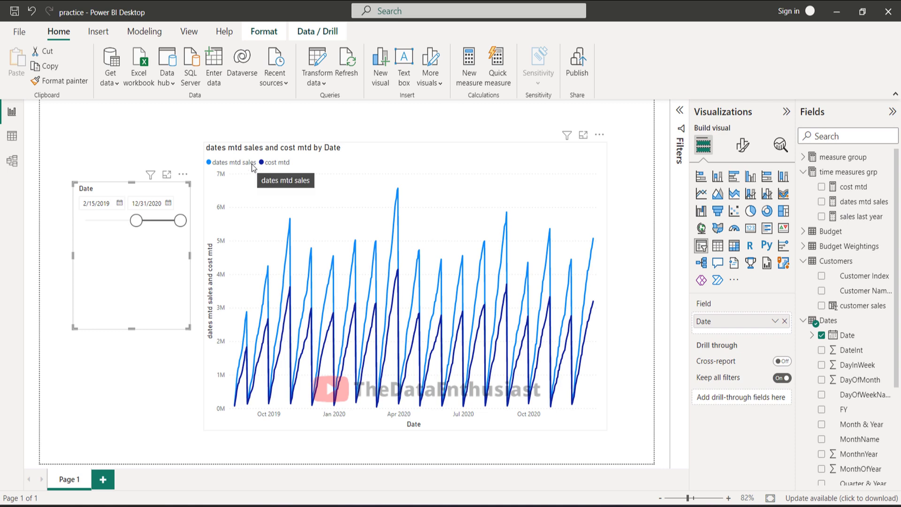
mouse_move(257, 190)
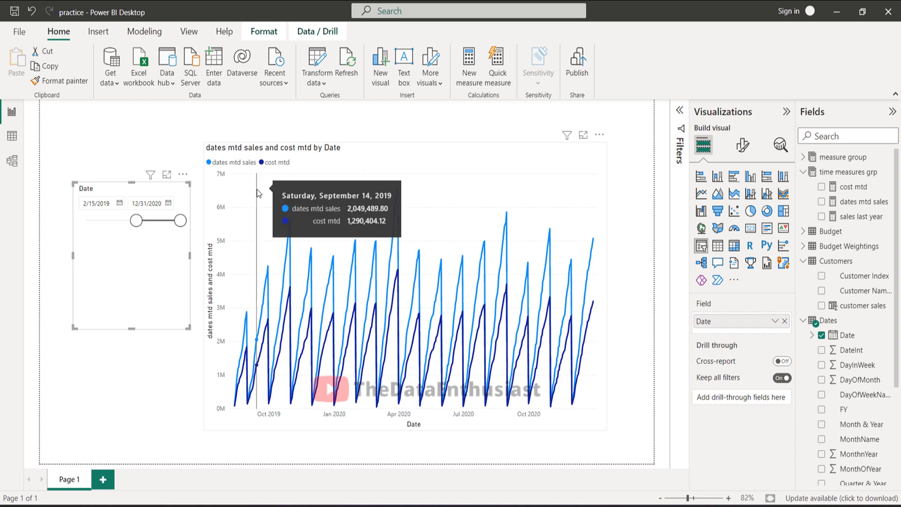